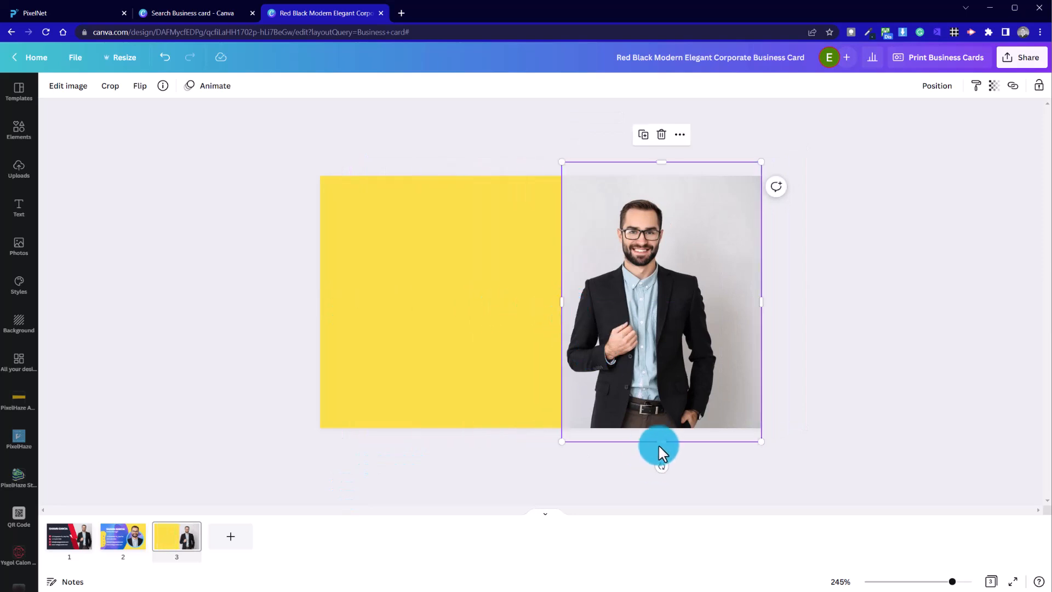
Step: Crop the man's photo on page 3 tightly around his head and shoulders by trimming the bottom and both sides
{"action": "left_click_drag", "start_coordinate": [665, 440], "coordinate": [681, 320]}
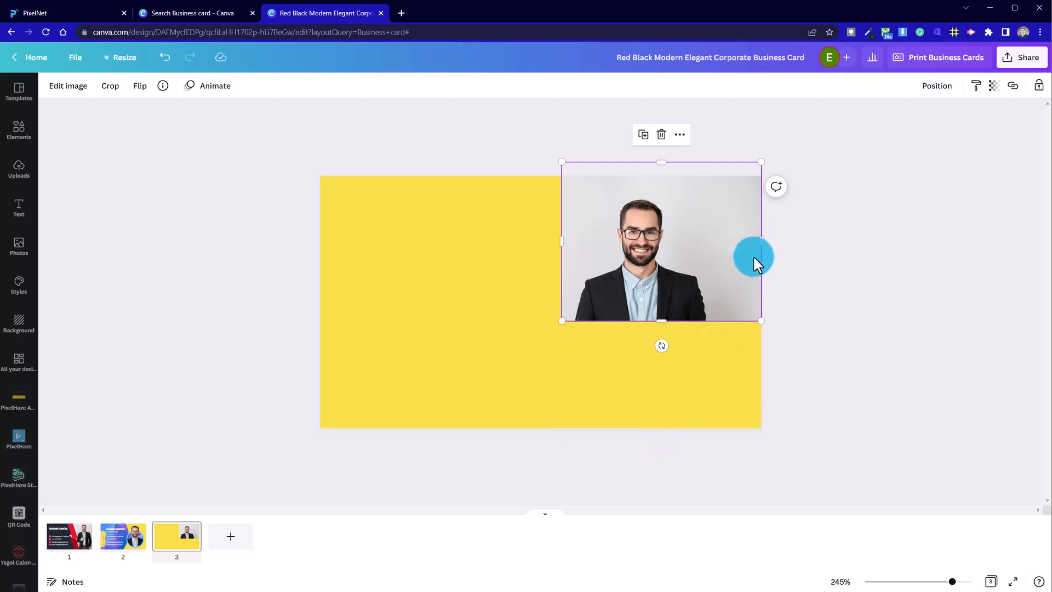
{"action": "left_click_drag", "start_coordinate": [761, 243], "coordinate": [713, 246]}
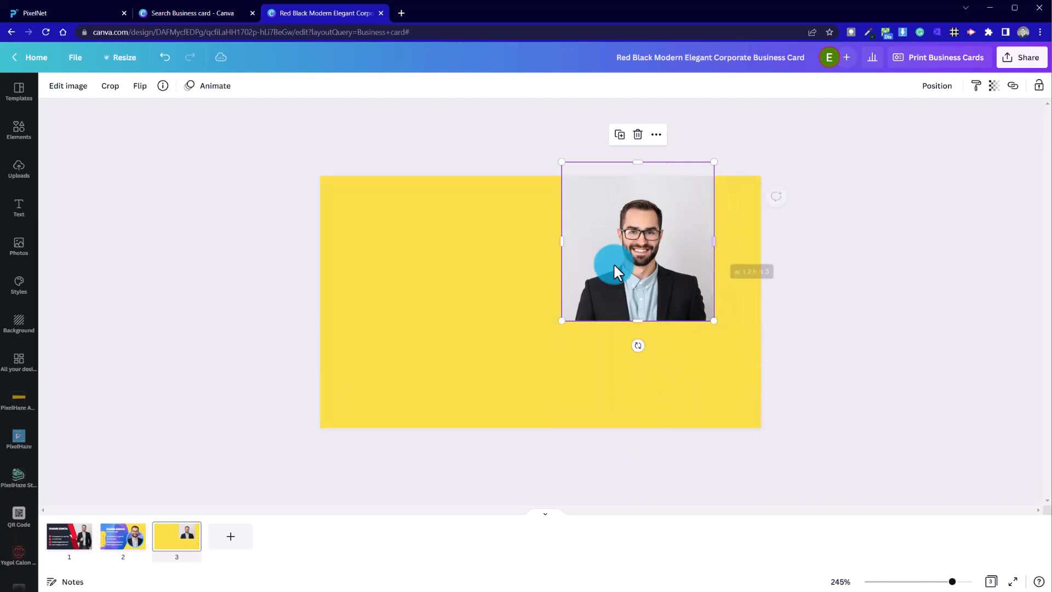
{"action": "left_click_drag", "start_coordinate": [563, 244], "coordinate": [571, 242]}
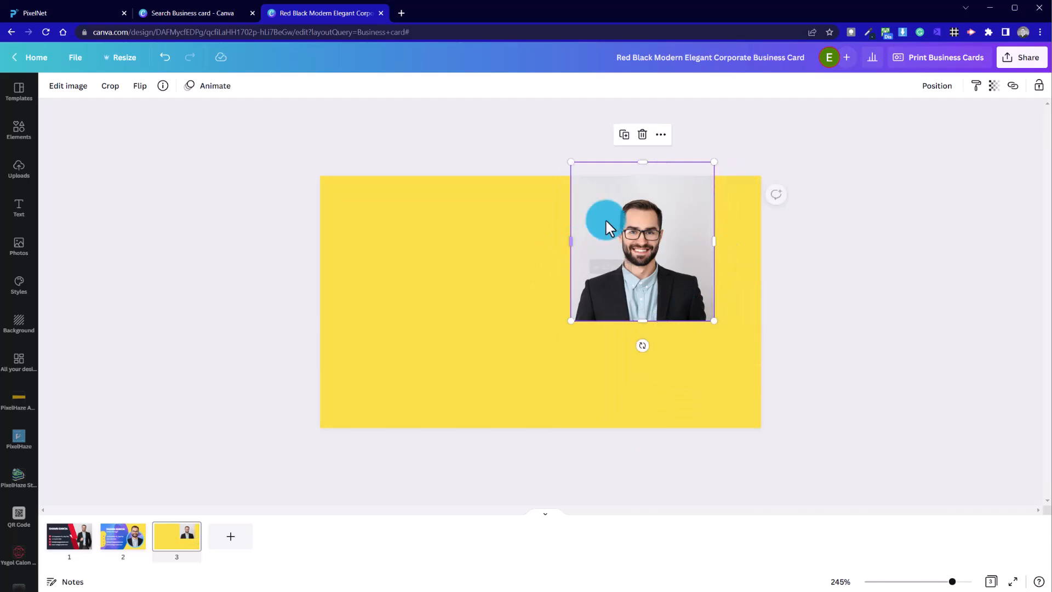
Step: Move the cropped portrait to the left part of the yellow card and extend its top edge slightly for more headroom
{"action": "left_click_drag", "start_coordinate": [629, 263], "coordinate": [481, 305]}
{"action": "left_click", "coordinate": [693, 336]}
{"action": "left_click", "coordinate": [493, 298]}
{"action": "left_click_drag", "start_coordinate": [484, 212], "coordinate": [489, 202]}
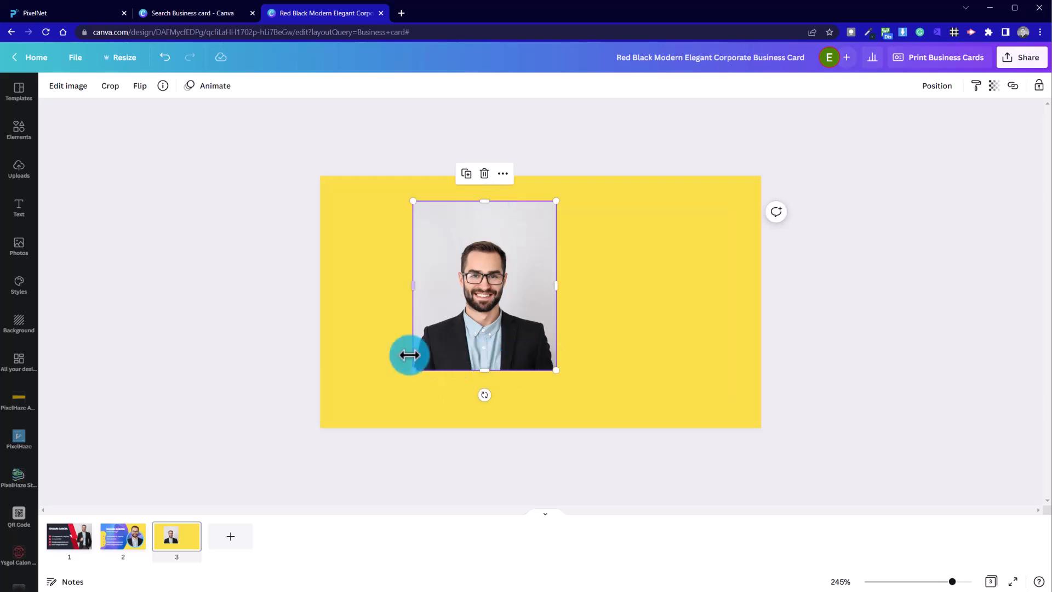
{"action": "left_click_drag", "start_coordinate": [508, 331], "coordinate": [440, 328]}
{"action": "left_click", "coordinate": [590, 327]}
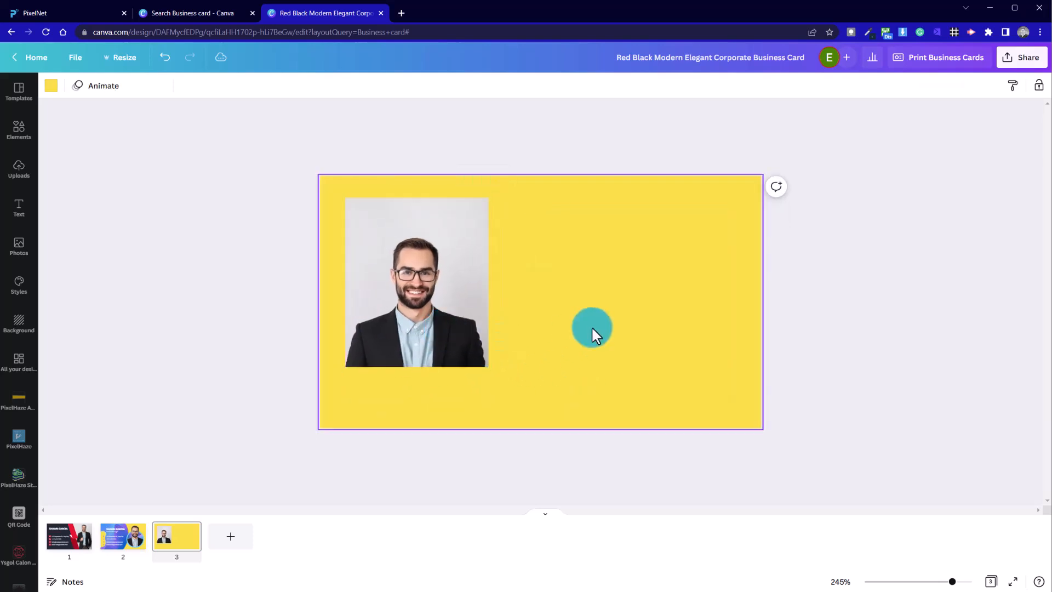
{"action": "left_click", "coordinate": [246, 282]}
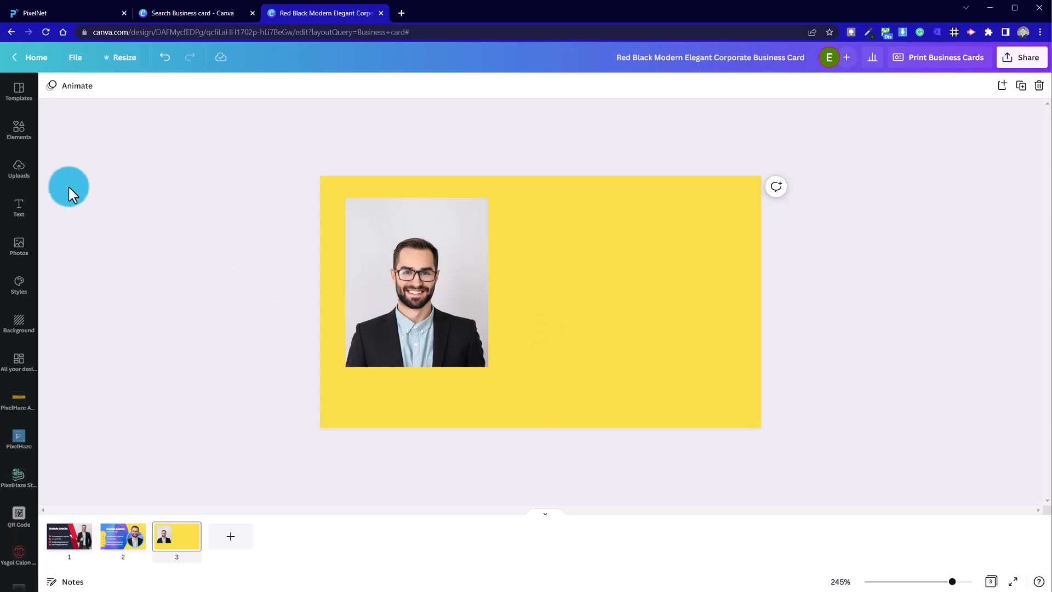
Step: Open the elements library and clear the previous "blob" search
{"action": "left_click", "coordinate": [21, 130]}
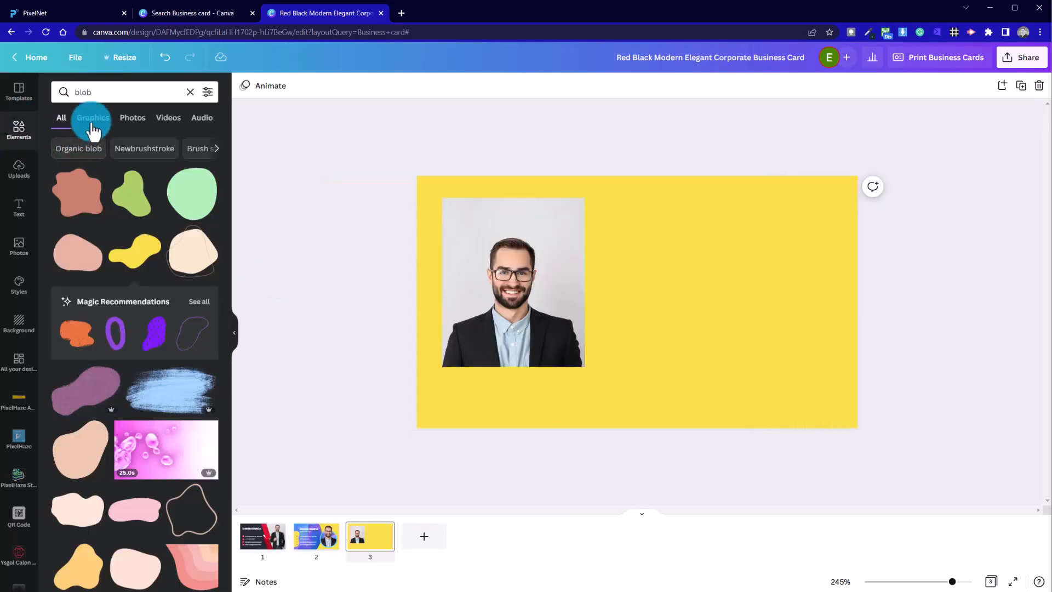
{"action": "left_click", "coordinate": [184, 93]}
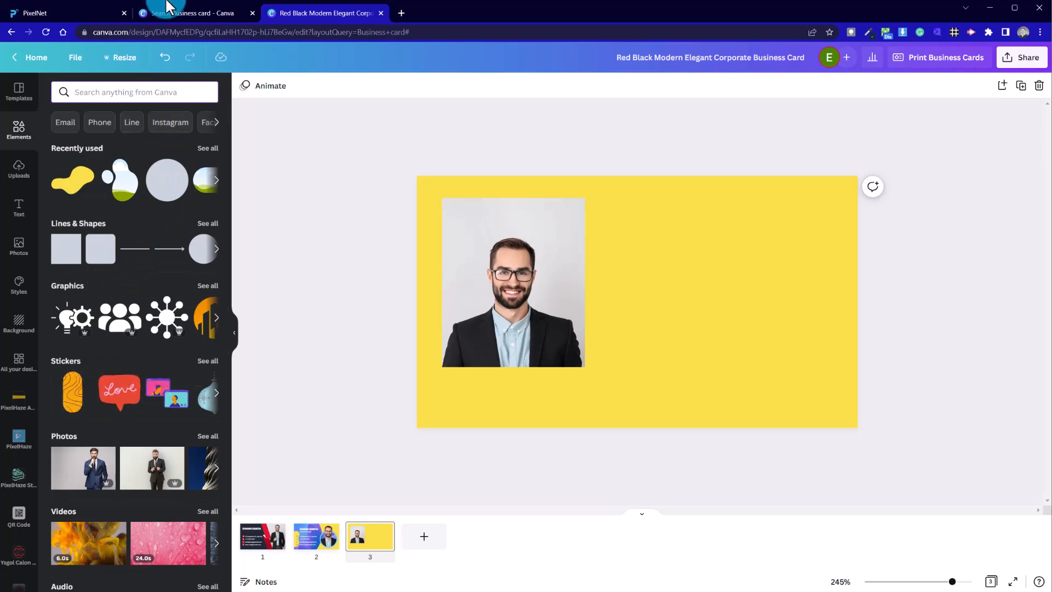
{"action": "type", "text": "rounded"}
{"action": "key", "text": "Return"}
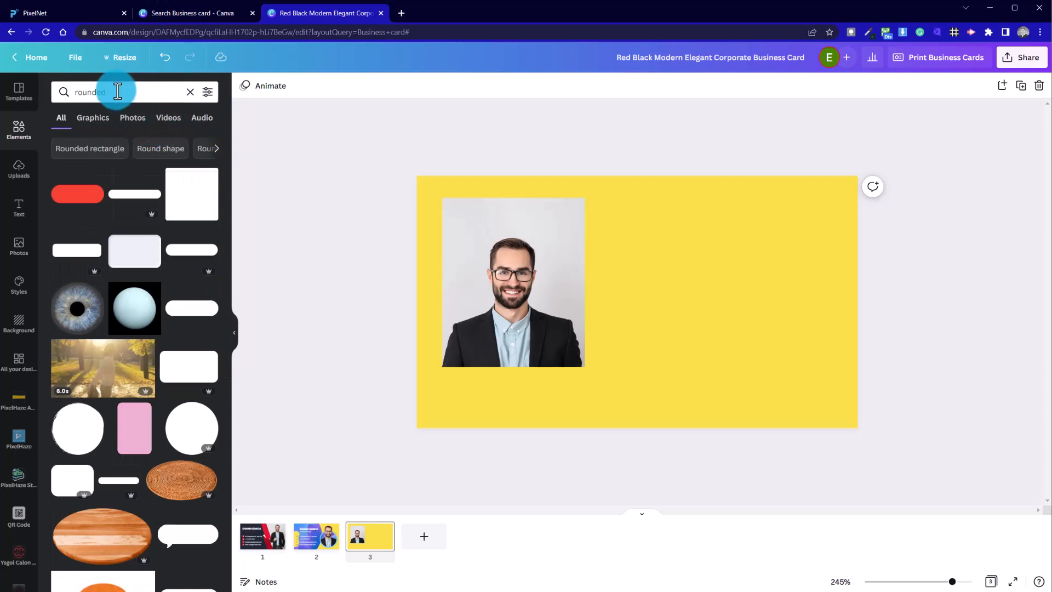
{"action": "left_click", "coordinate": [191, 92]}
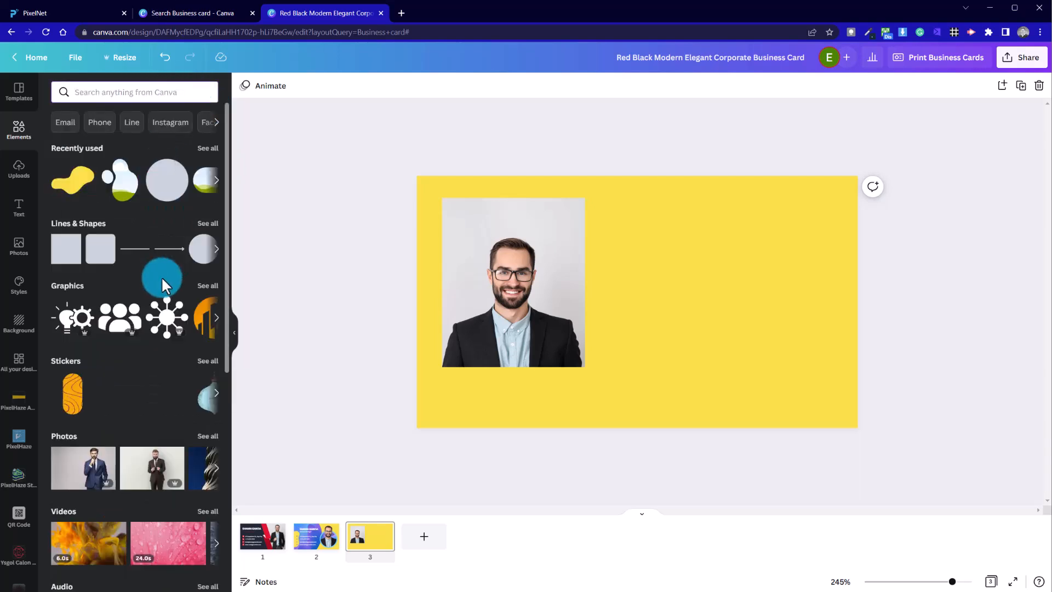
Step: Show the full Frames collection and search within it for "rounded"
{"action": "scroll", "coordinate": [181, 347], "scroll_direction": "down", "scroll_amount": 10}
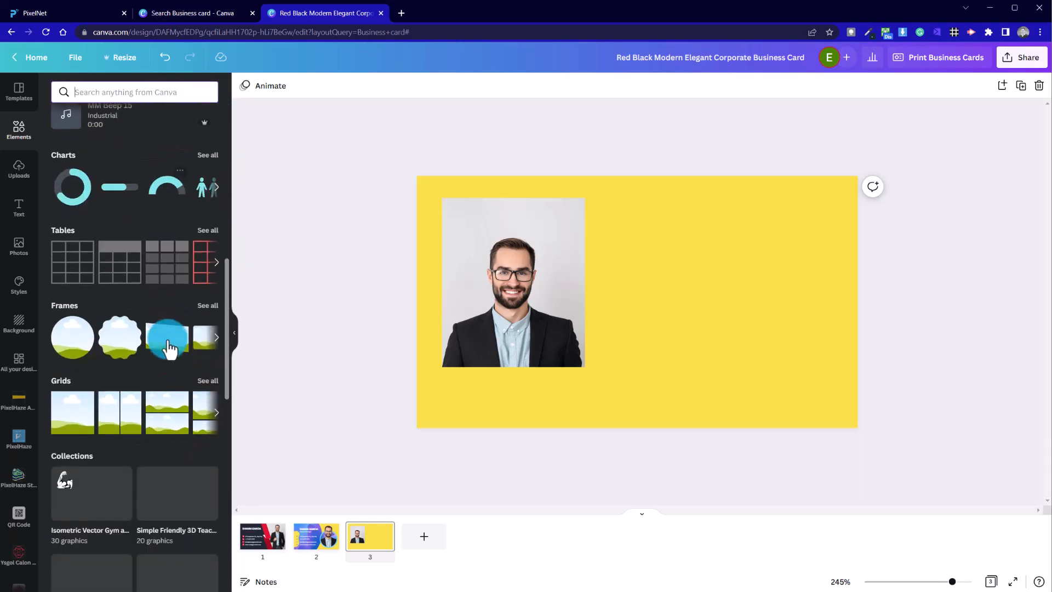
{"action": "left_click", "coordinate": [209, 310]}
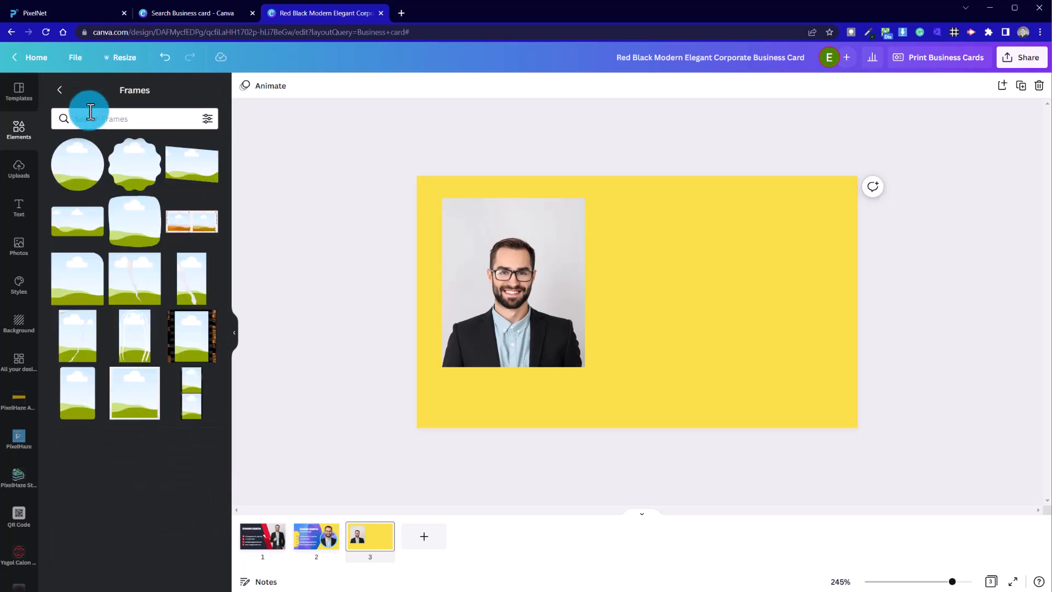
{"action": "left_click", "coordinate": [115, 119]}
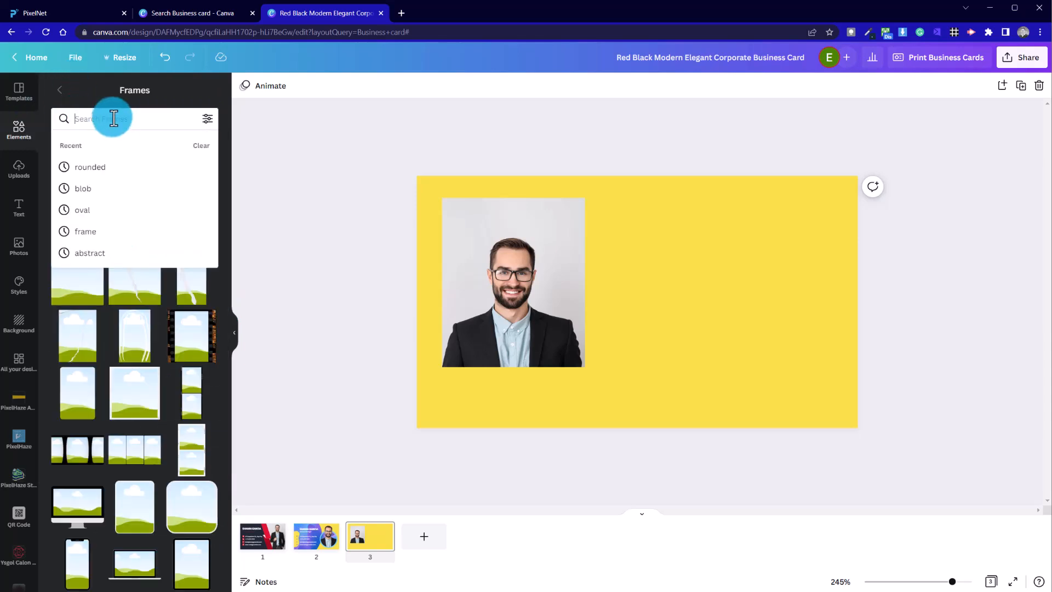
{"action": "type", "text": "rounded"}
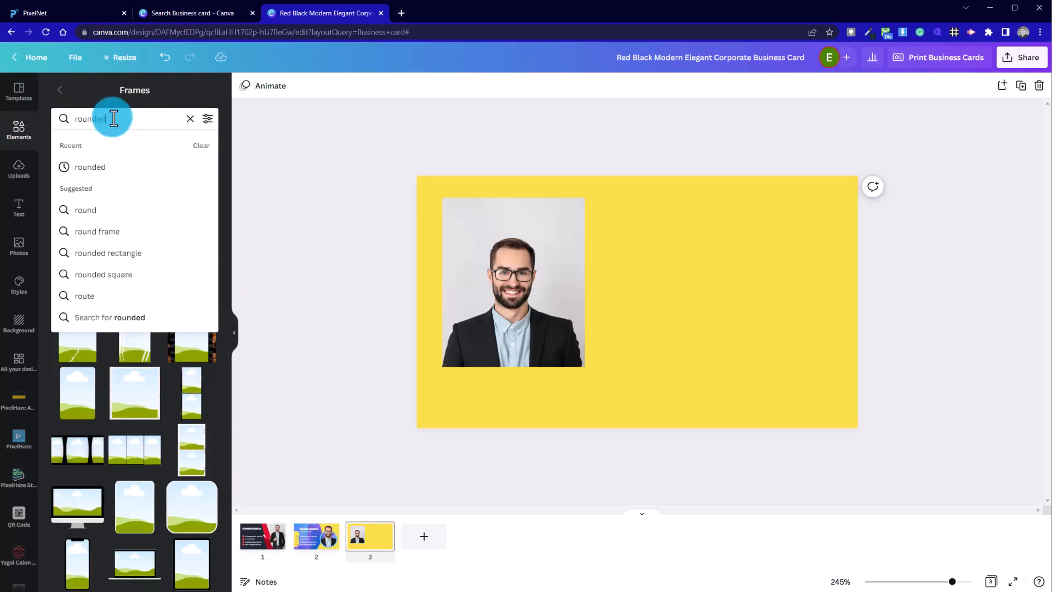
{"action": "key", "text": "Return"}
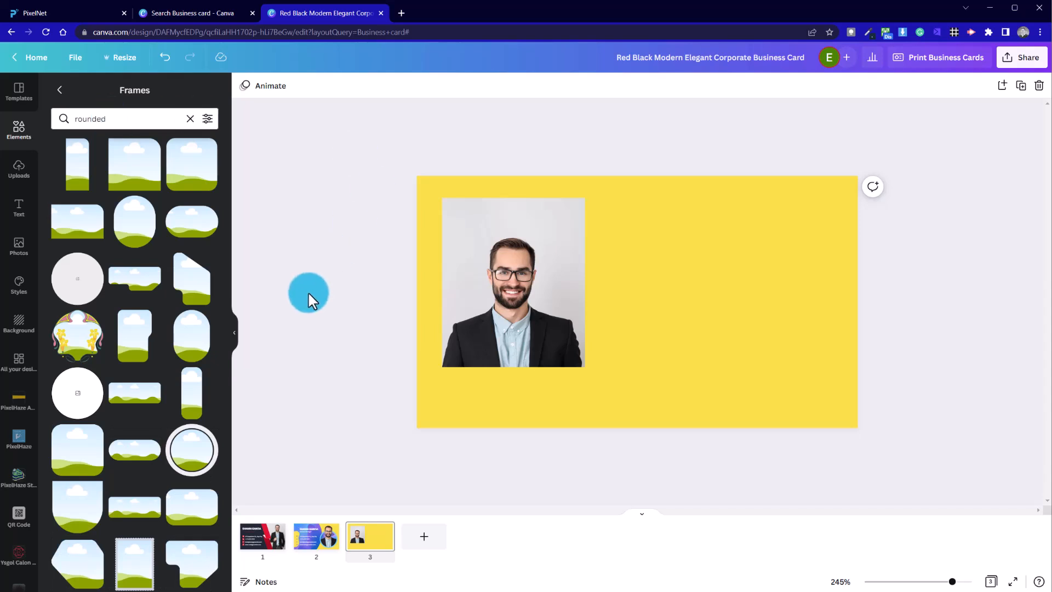
Step: Add a wide rounded oval frame and a narrower capsule-shaped frame to the card beside the portrait
{"action": "left_click", "coordinate": [138, 236]}
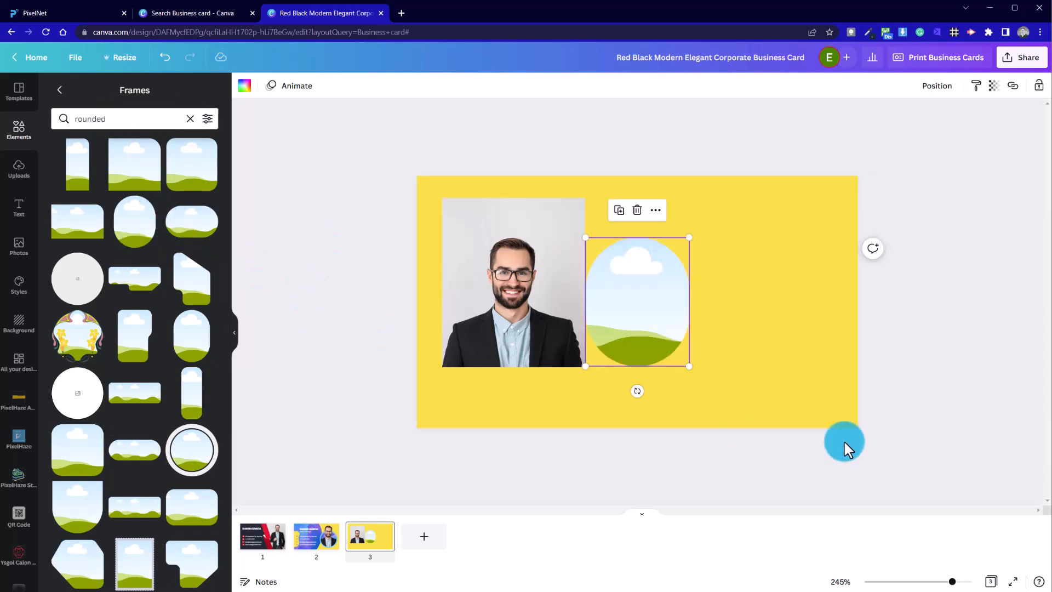
{"action": "left_click_drag", "start_coordinate": [686, 326], "coordinate": [725, 319]}
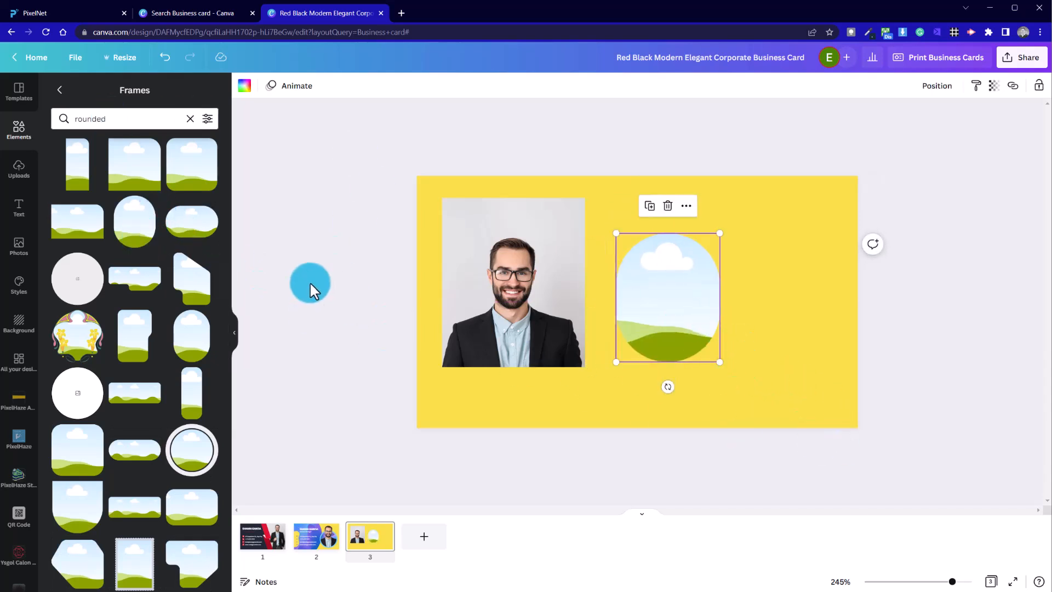
{"action": "left_click", "coordinate": [311, 284]}
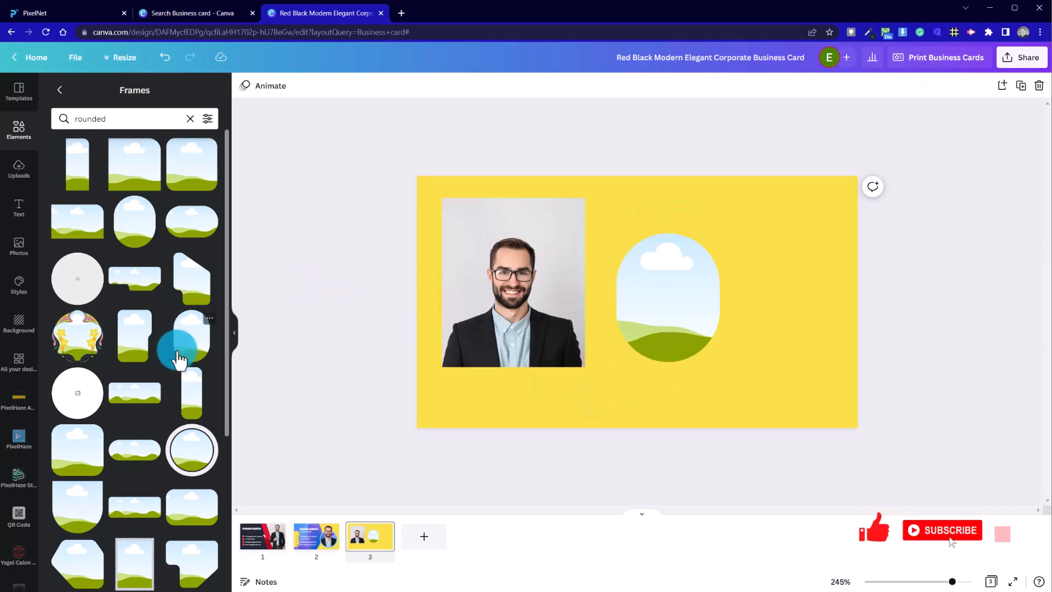
{"action": "left_click_drag", "start_coordinate": [196, 354], "coordinate": [750, 366]}
{"action": "left_click", "coordinate": [731, 393]}
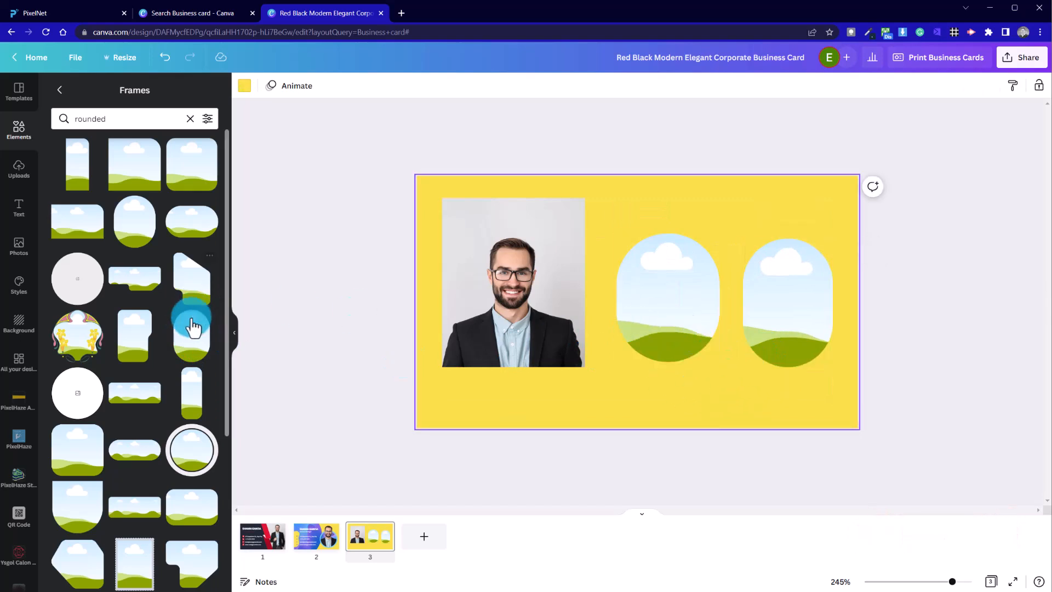
{"action": "scroll", "coordinate": [160, 439], "scroll_direction": "down", "scroll_amount": 3}
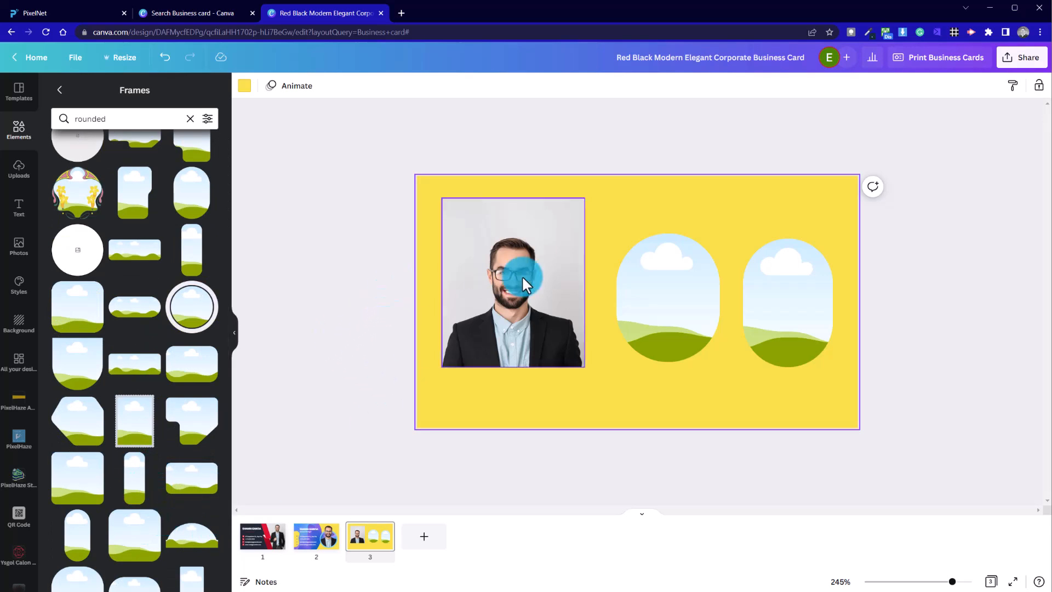
Step: Delete the wider oval frame and place the portrait into the capsule-shaped frame near the card's centre
{"action": "left_click", "coordinate": [685, 320]}
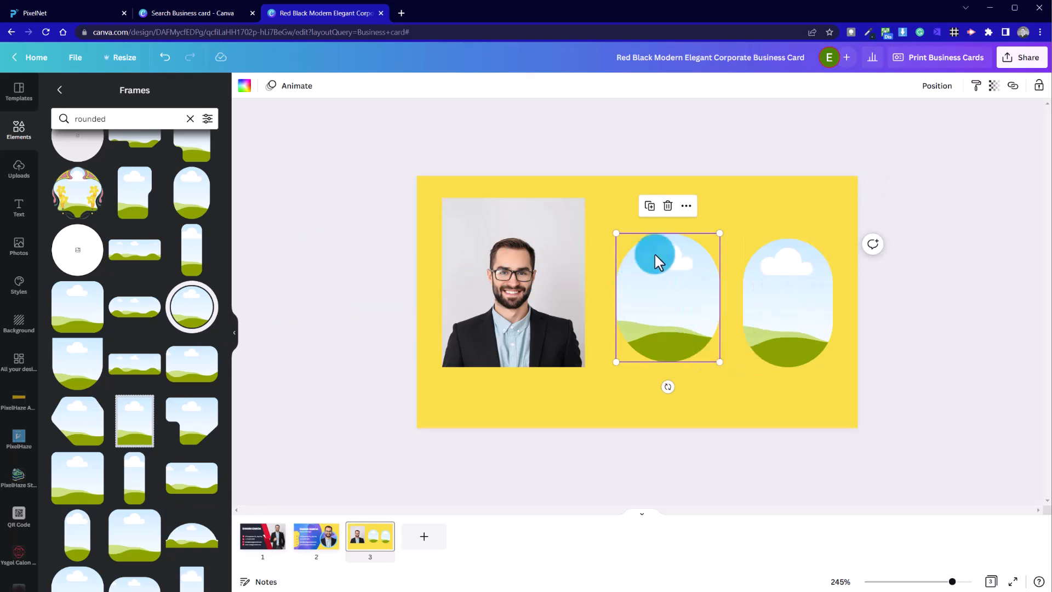
{"action": "key", "text": "Delete"}
{"action": "left_click_drag", "start_coordinate": [566, 301], "coordinate": [712, 306]}
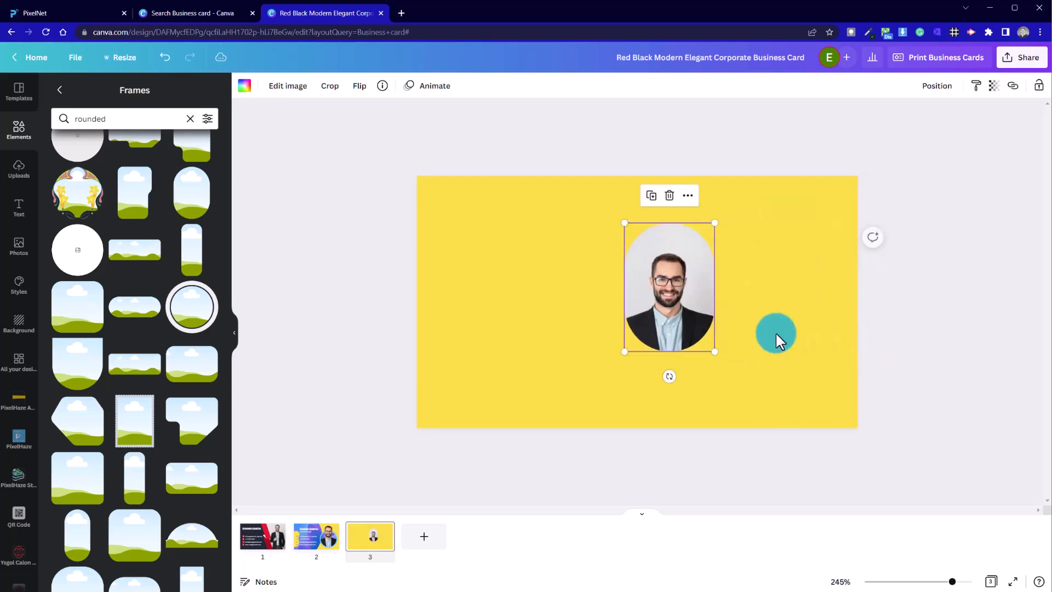
{"action": "left_click", "coordinate": [827, 334]}
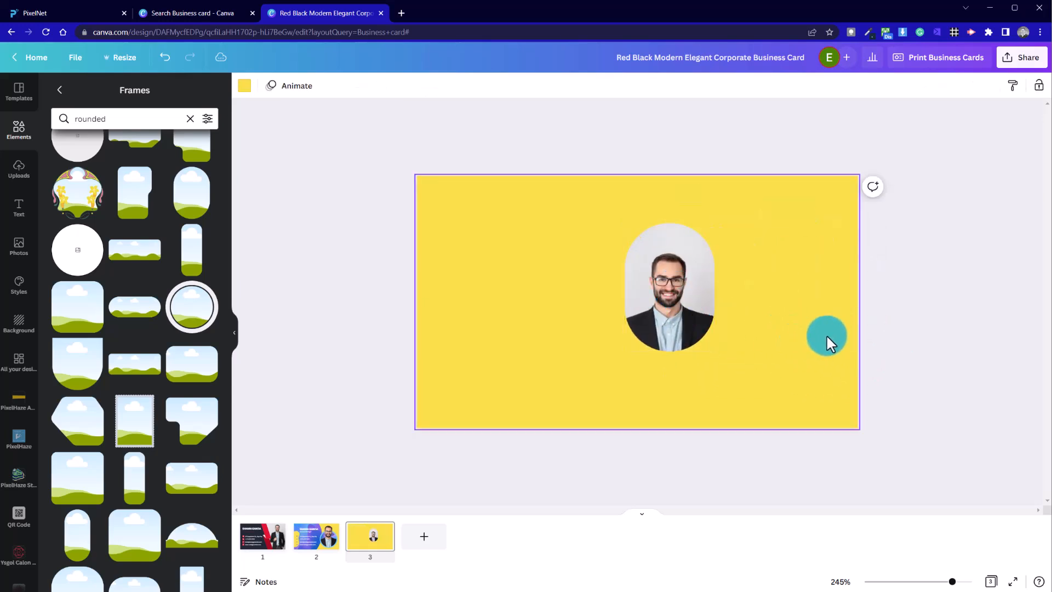
Step: Try to enlarge and reposition the portrait inside the capsule-shaped frame
{"action": "left_click", "coordinate": [680, 328]}
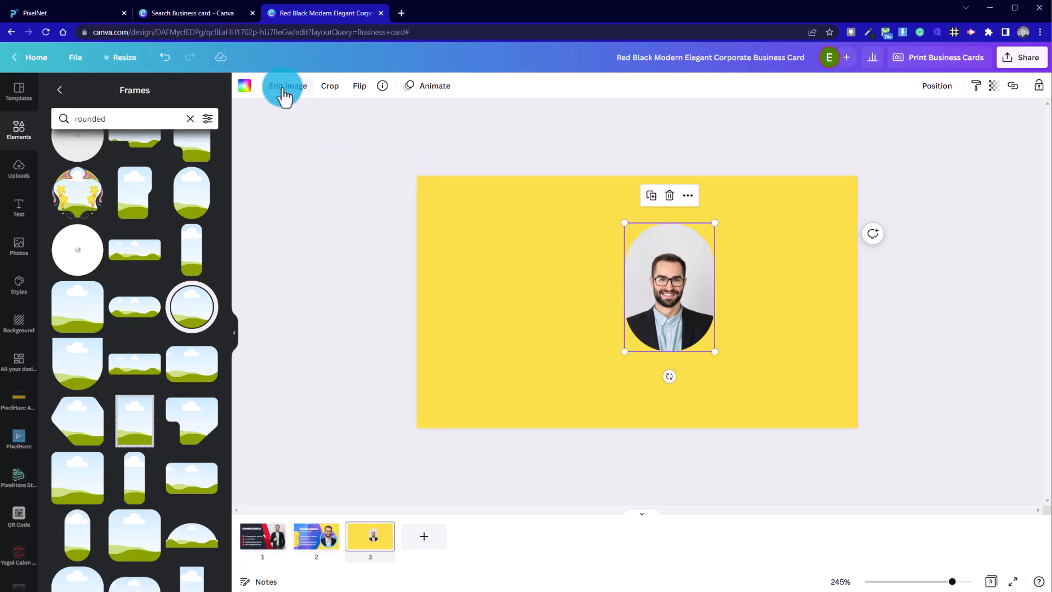
{"action": "double_click", "coordinate": [682, 287]}
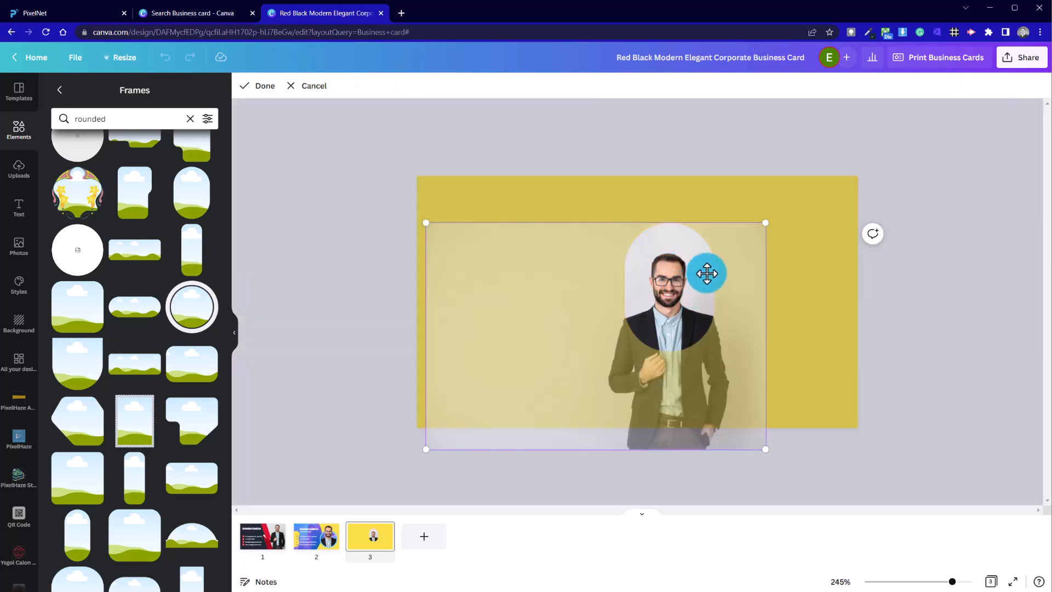
{"action": "left_click_drag", "start_coordinate": [766, 229], "coordinate": [811, 191]}
{"action": "left_click_drag", "start_coordinate": [732, 378], "coordinate": [699, 390]}
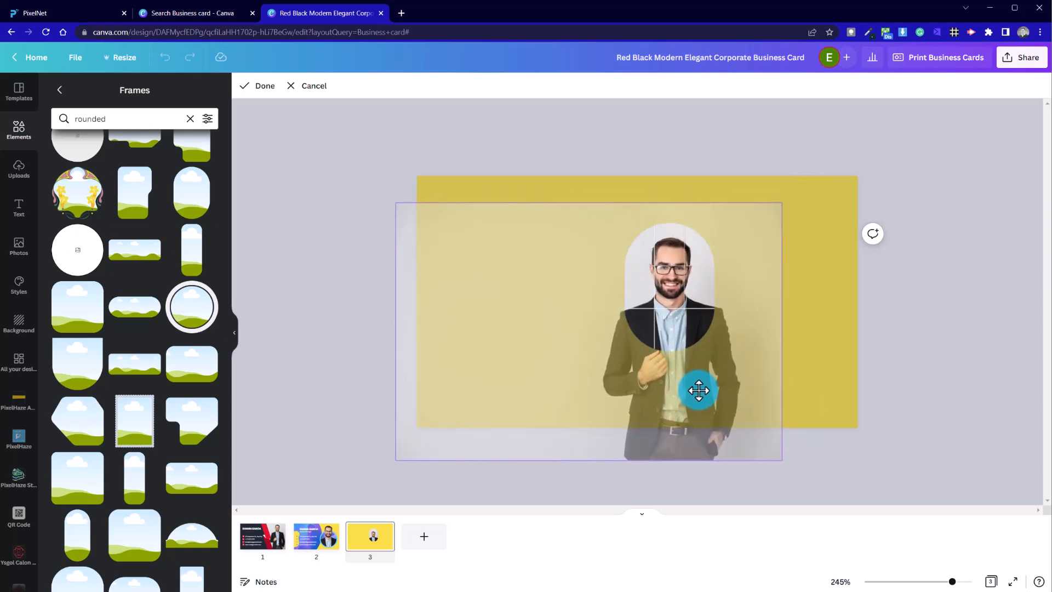
{"action": "left_click_drag", "start_coordinate": [699, 390], "coordinate": [698, 390]}
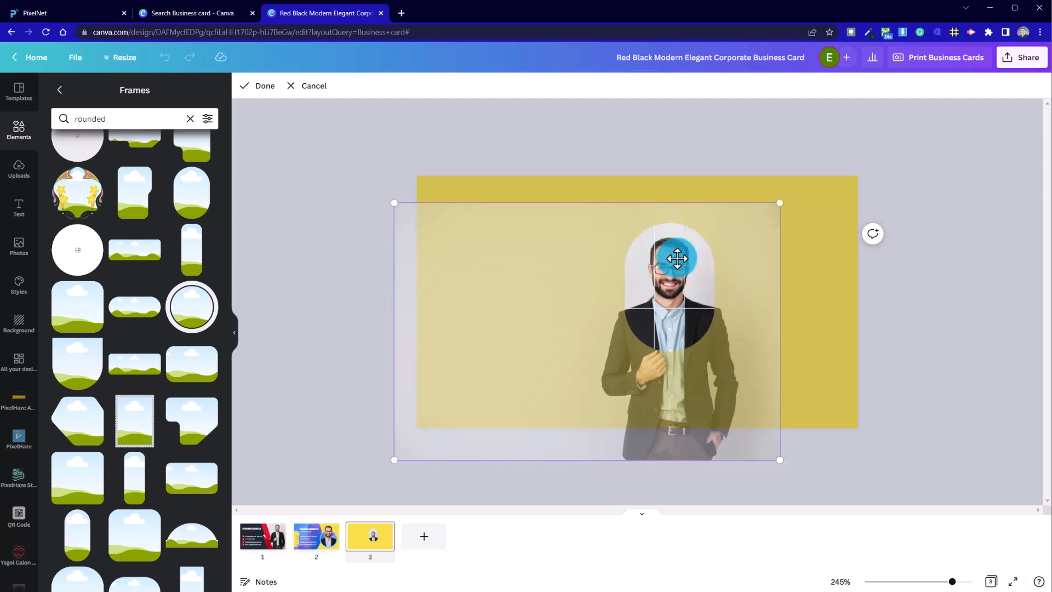
{"action": "left_click_drag", "start_coordinate": [782, 202], "coordinate": [790, 195]}
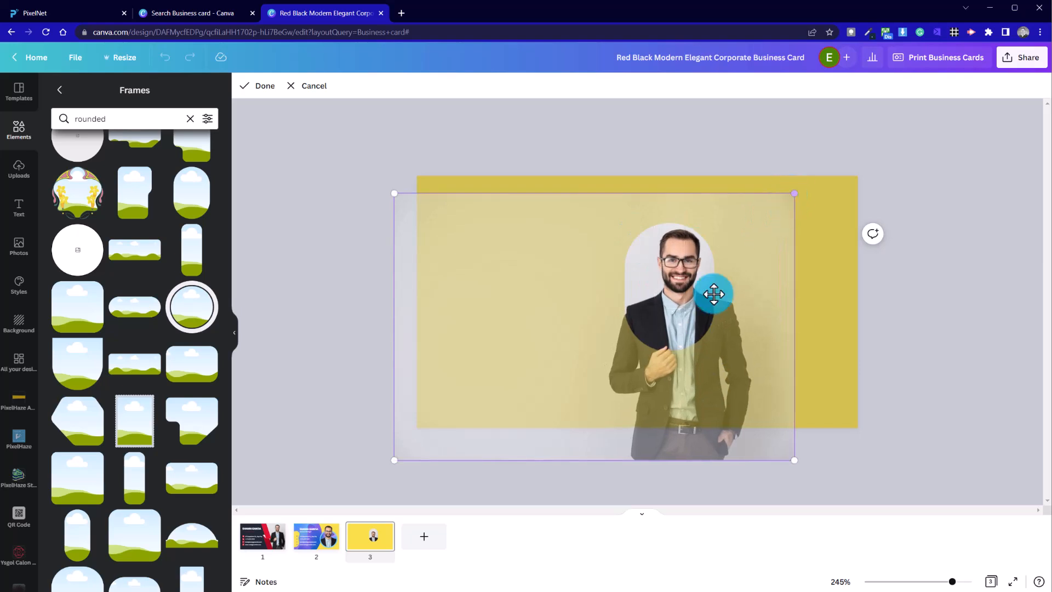
{"action": "left_click_drag", "start_coordinate": [672, 312], "coordinate": [682, 347]}
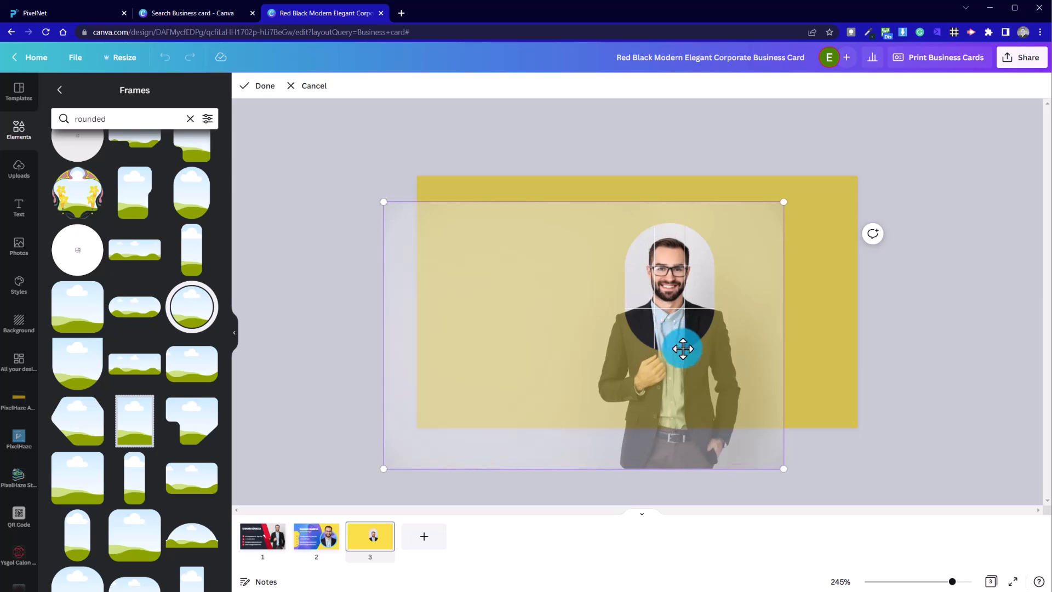
Step: Examine how the portrait is framed on page 2 and return to page 3
{"action": "left_click", "coordinate": [332, 555]}
{"action": "left_click", "coordinate": [681, 373]}
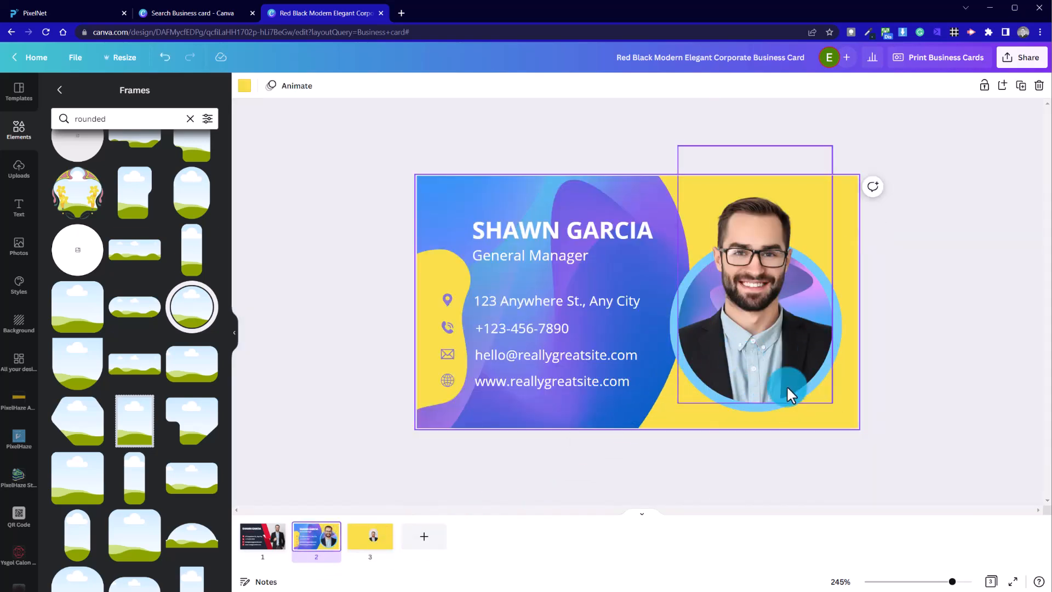
{"action": "left_click", "coordinate": [376, 559]}
{"action": "left_click", "coordinate": [708, 337]}
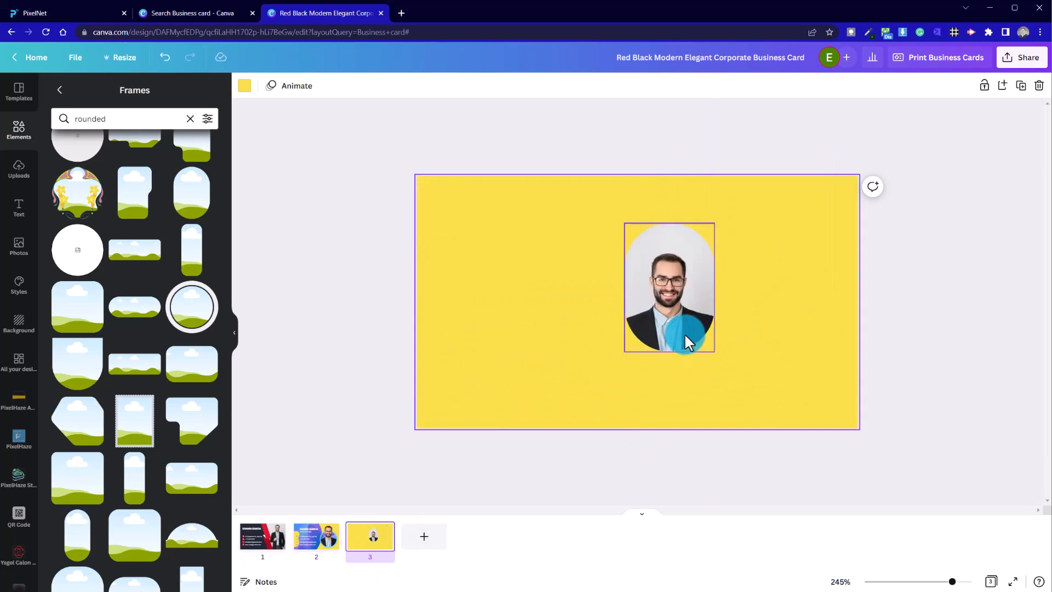
Step: Enlarge and recentre the man's head and shoulders inside the capsule frame, and move the framed portrait left of the card's centre
{"action": "double_click", "coordinate": [688, 305]}
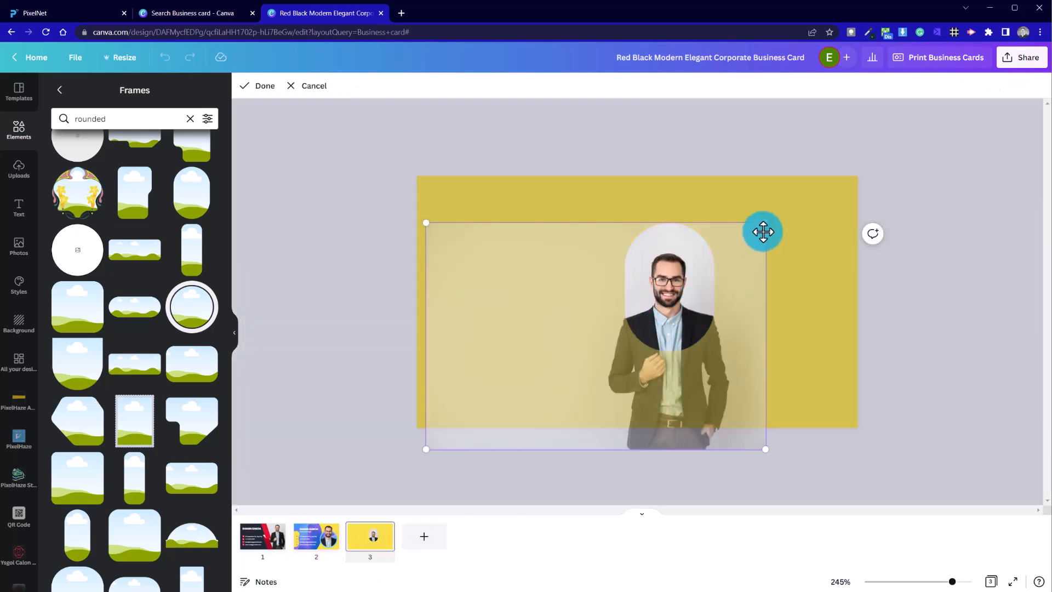
{"action": "left_click_drag", "start_coordinate": [769, 224], "coordinate": [817, 183]}
{"action": "left_click_drag", "start_coordinate": [735, 364], "coordinate": [698, 387]}
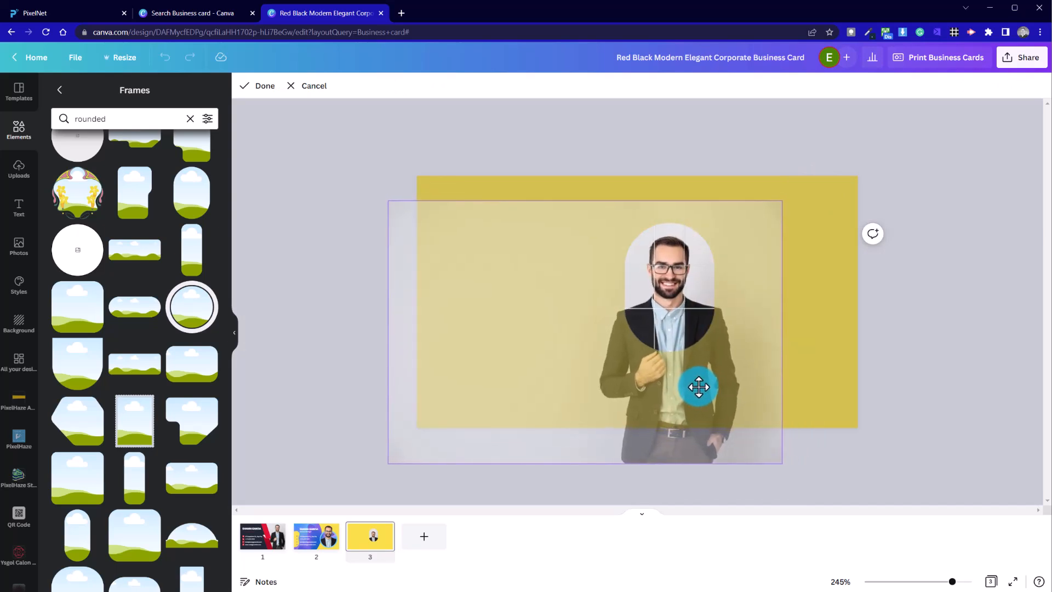
{"action": "left_click", "coordinate": [777, 356]}
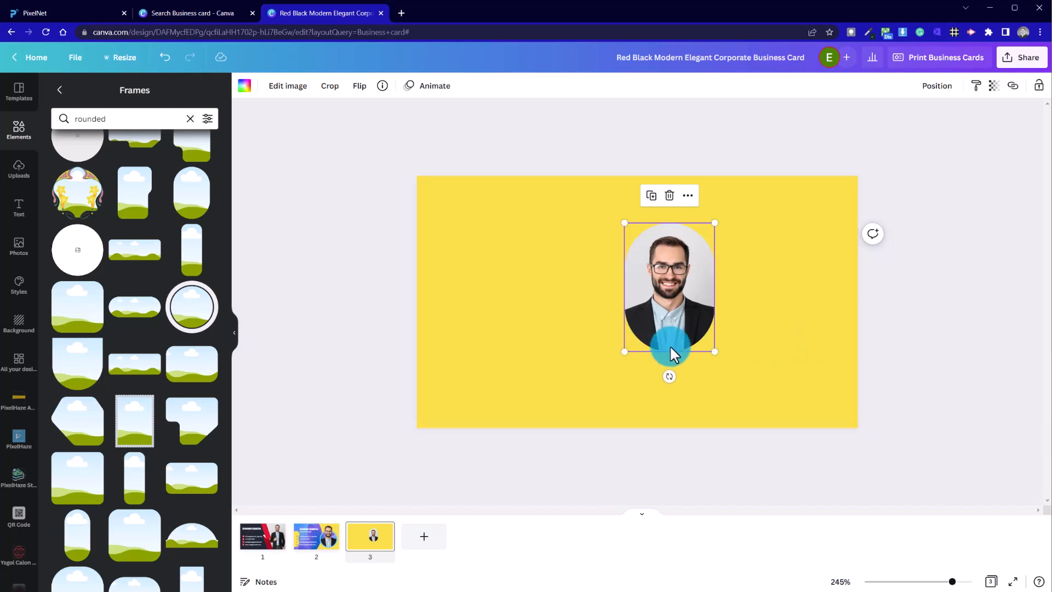
{"action": "left_click", "coordinate": [742, 369]}
{"action": "left_click_drag", "start_coordinate": [648, 308], "coordinate": [559, 289]}
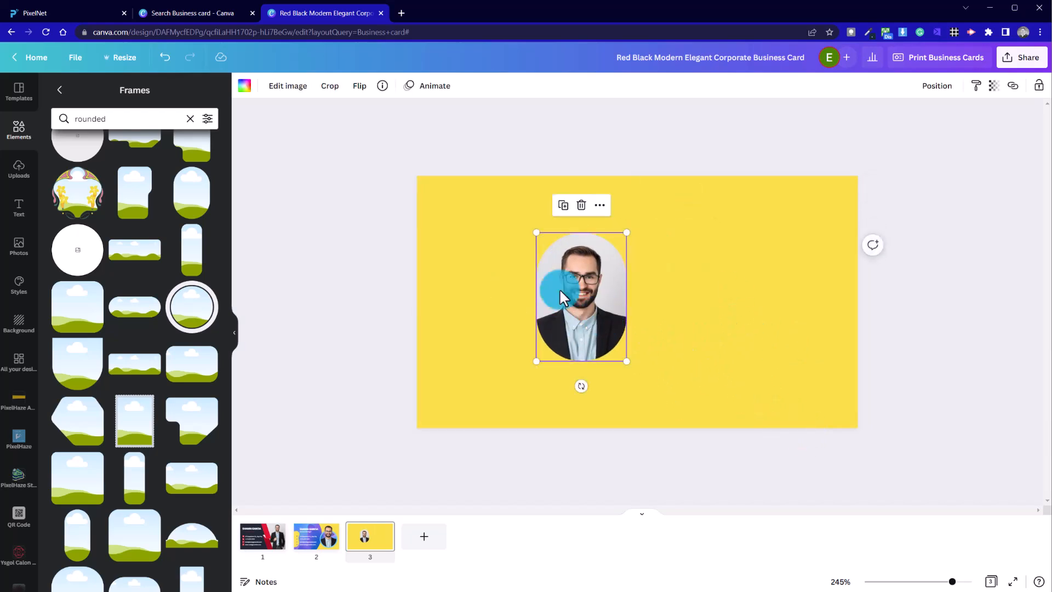
Step: Remove the background from the framed portrait and move it to the upper-right area of the yellow card
{"action": "left_click", "coordinate": [293, 90]}
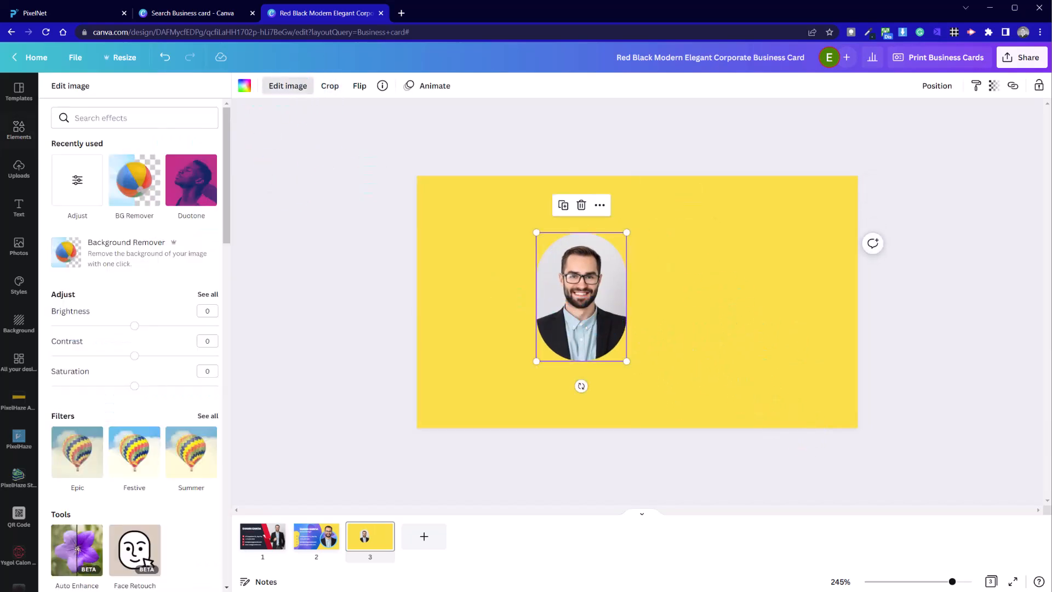
{"action": "left_click", "coordinate": [125, 267]}
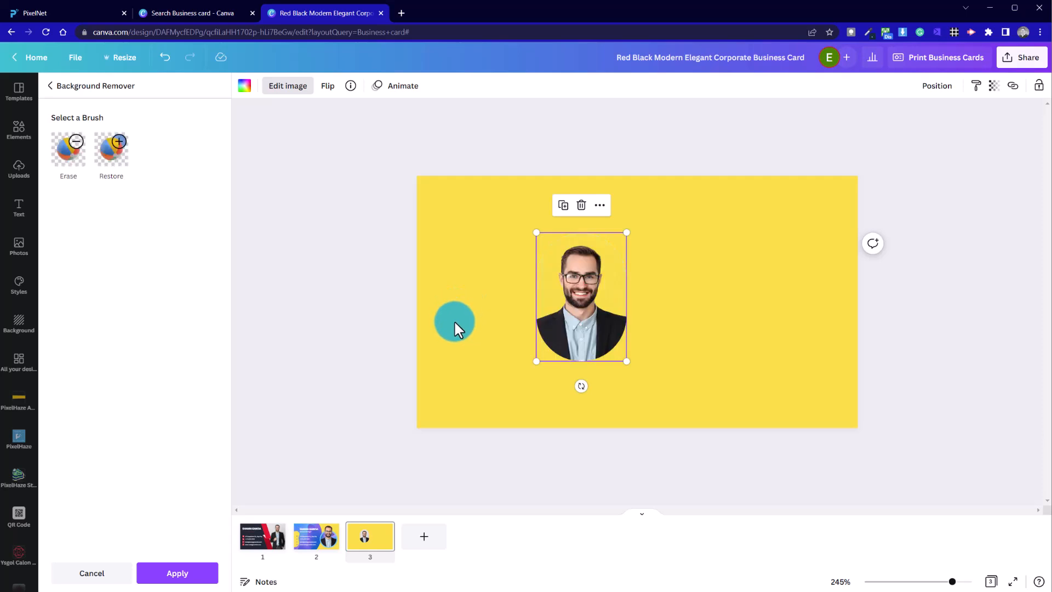
{"action": "left_click", "coordinate": [495, 343]}
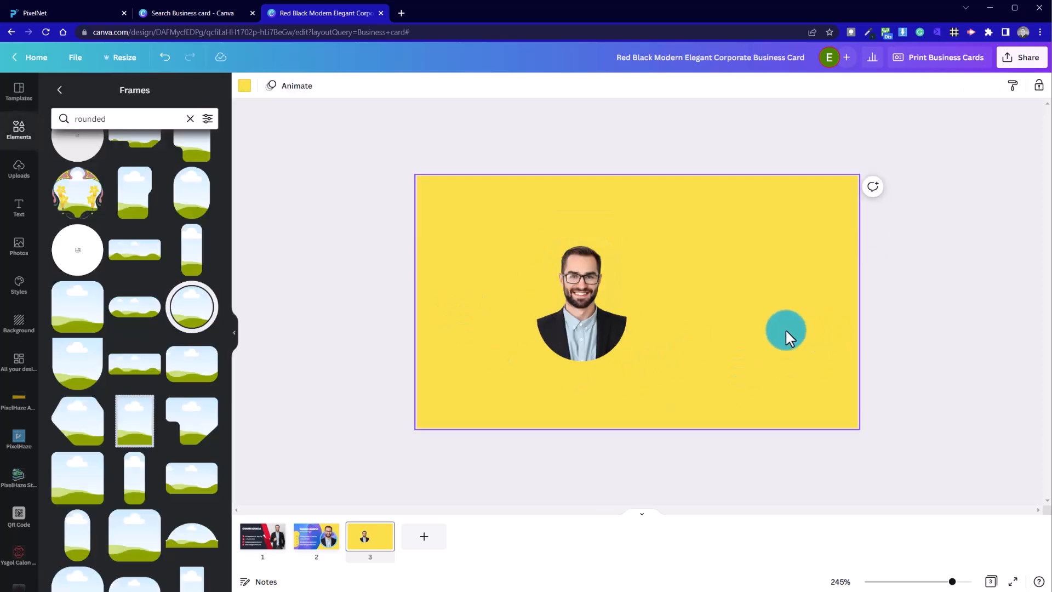
{"action": "left_click_drag", "start_coordinate": [608, 337], "coordinate": [778, 304]}
{"action": "left_click", "coordinate": [598, 317]}
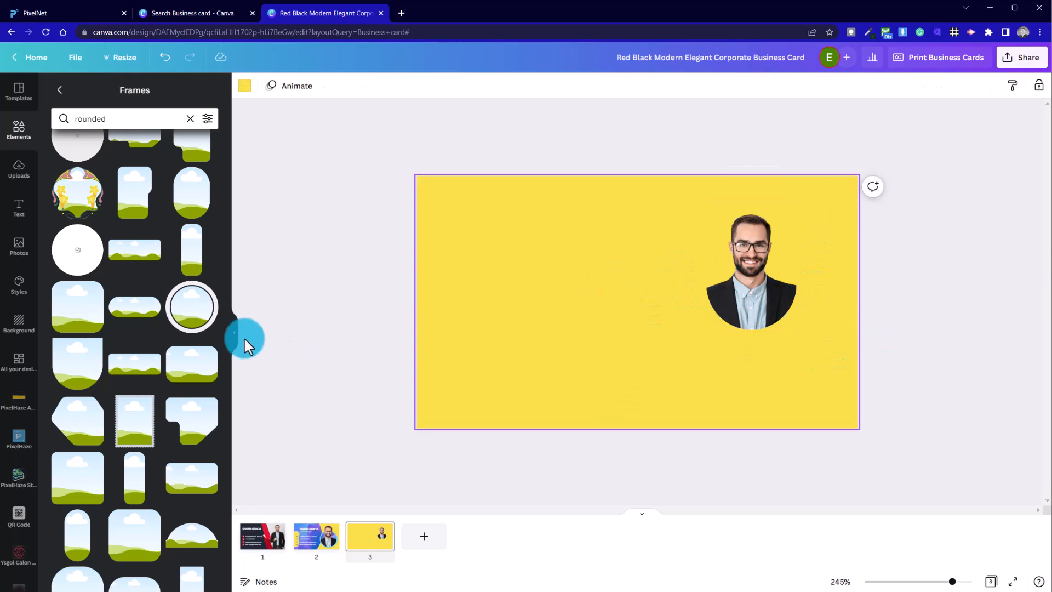
Step: Search the frames for "circle", add the plain circular frame, and place it beside the portrait
{"action": "left_click", "coordinate": [116, 117]}
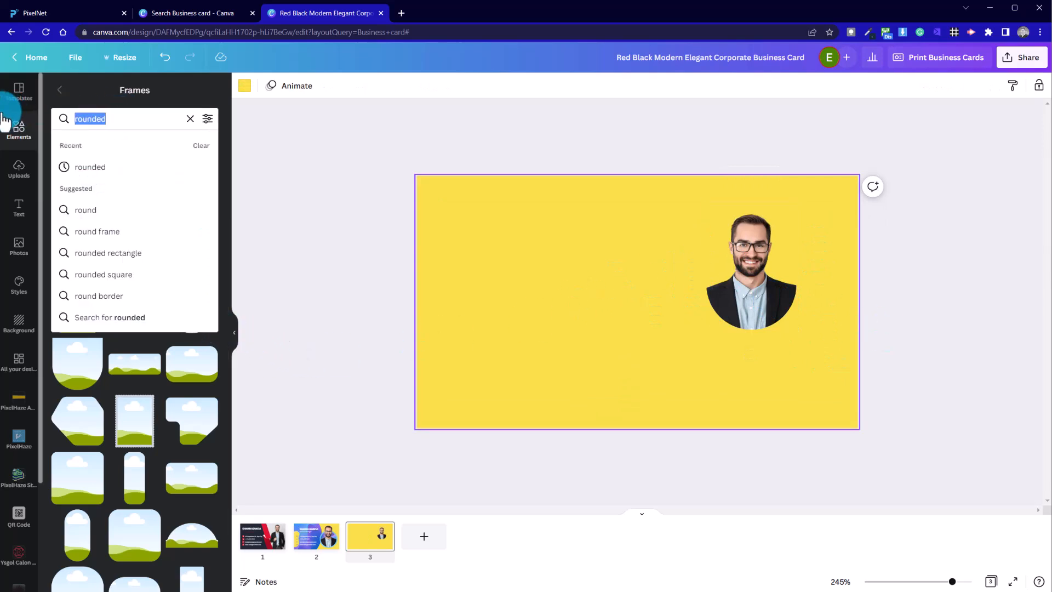
{"action": "type", "text": "circle"}
{"action": "key", "text": "Return"}
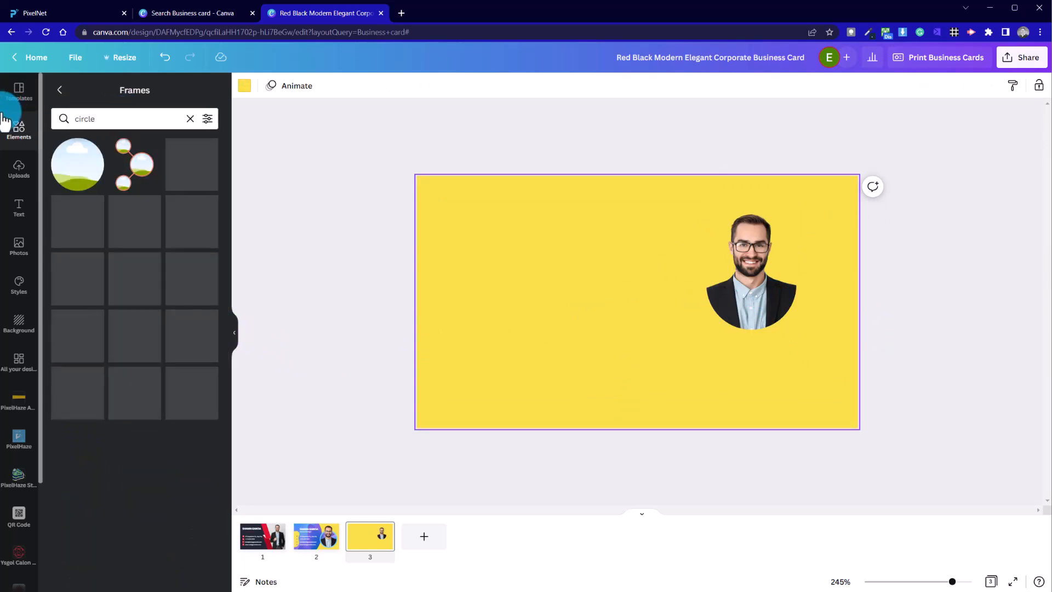
{"action": "left_click", "coordinate": [75, 163]}
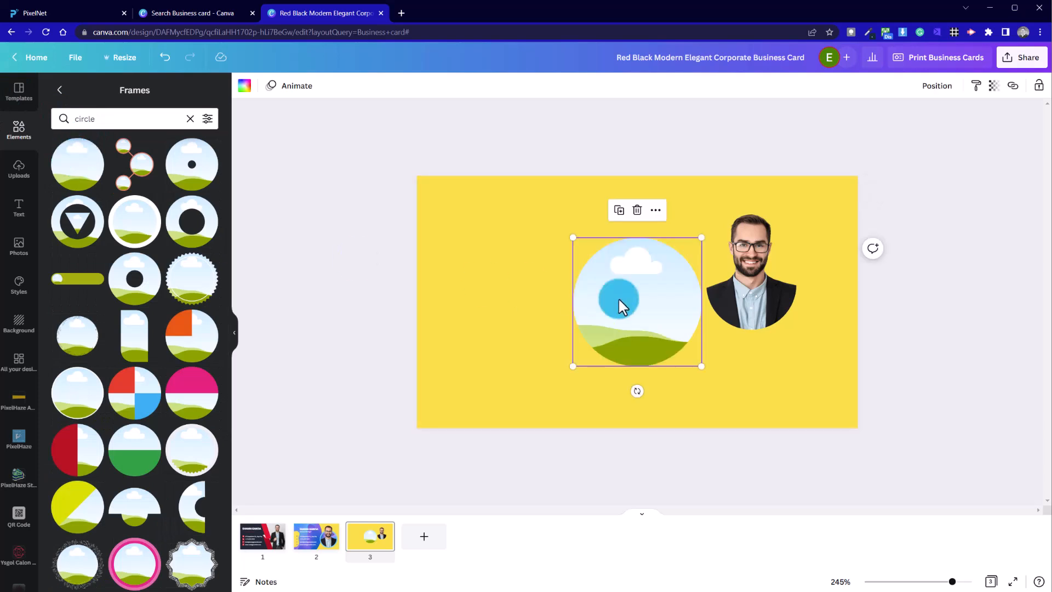
{"action": "left_click_drag", "start_coordinate": [605, 340], "coordinate": [570, 331]}
{"action": "left_click", "coordinate": [390, 300]}
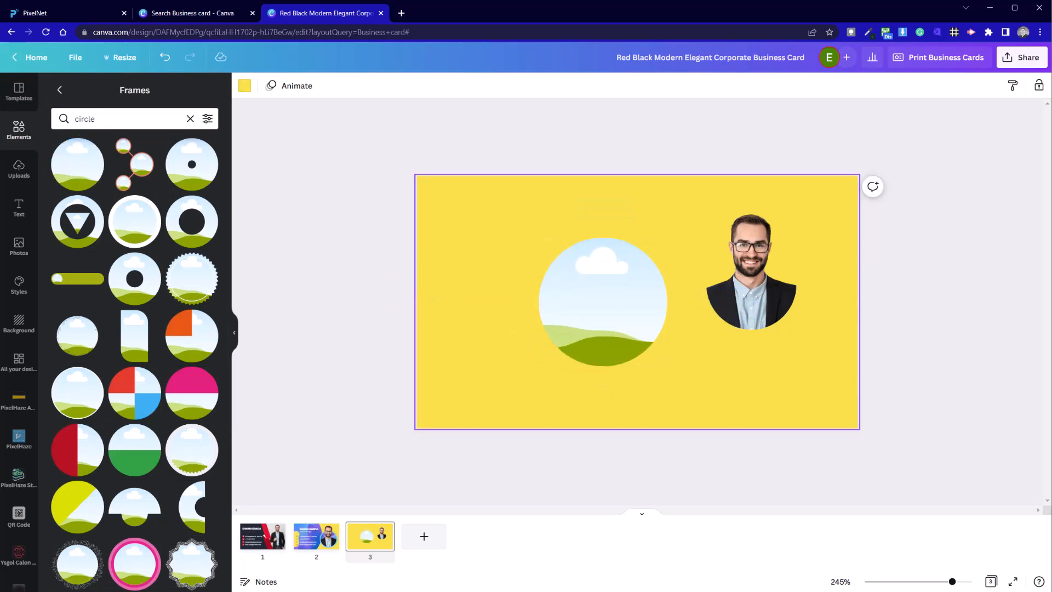
Step: Add the blue-purple wavy gradient image from the recently used elements and drop it into the circular frame
{"action": "left_click", "coordinate": [190, 118]}
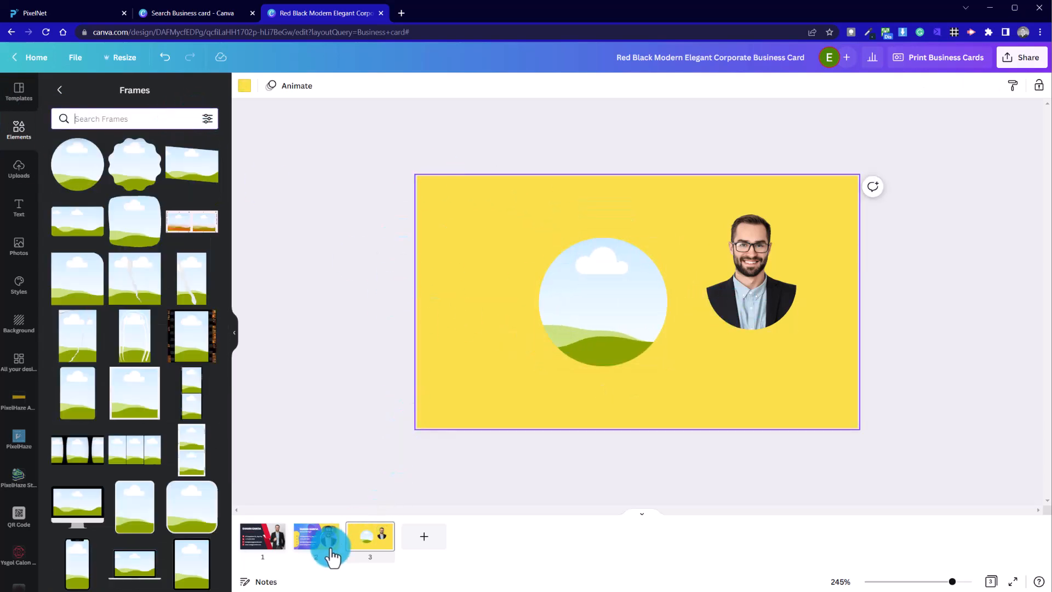
{"action": "left_click", "coordinate": [38, 116]}
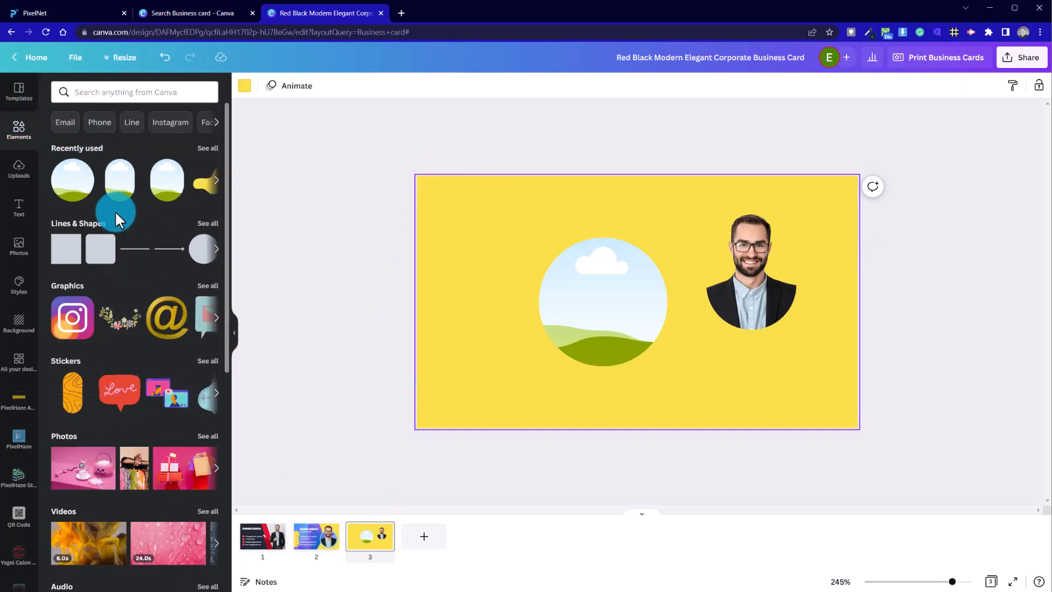
{"action": "left_click", "coordinate": [217, 180]}
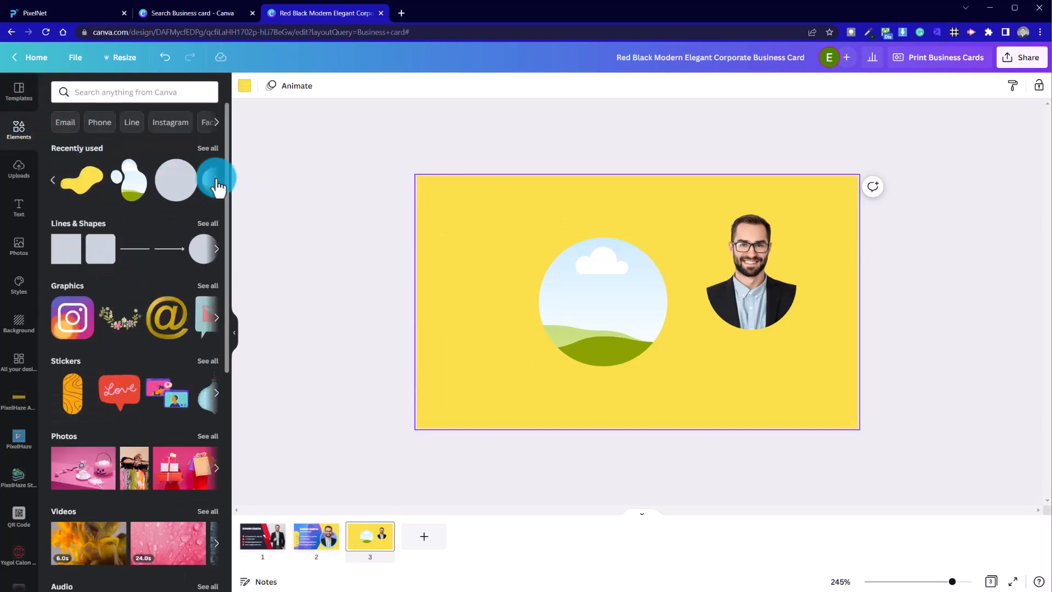
{"action": "left_click", "coordinate": [217, 180]}
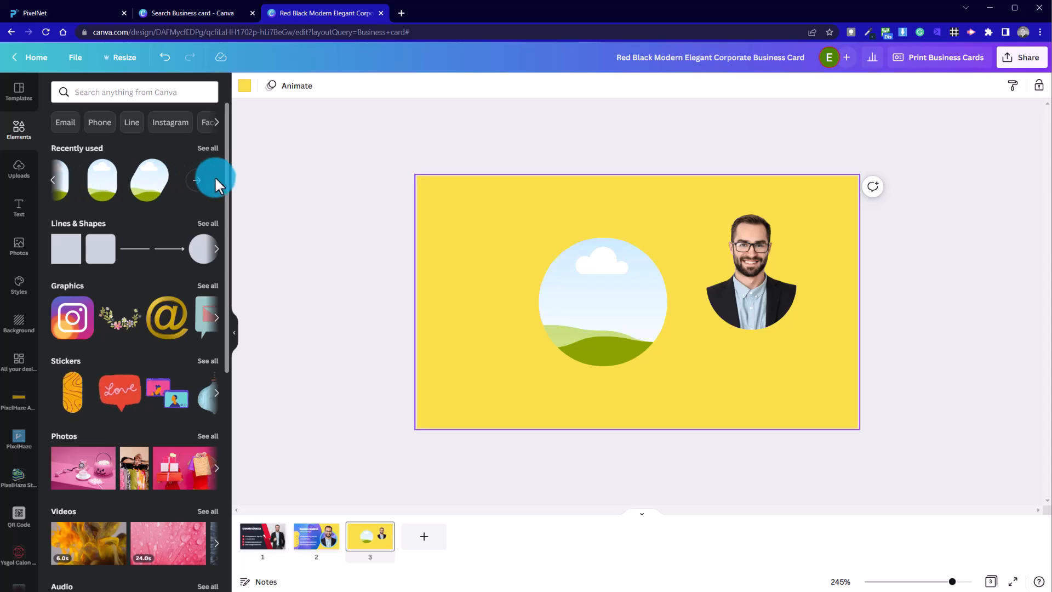
{"action": "left_click", "coordinate": [195, 180]}
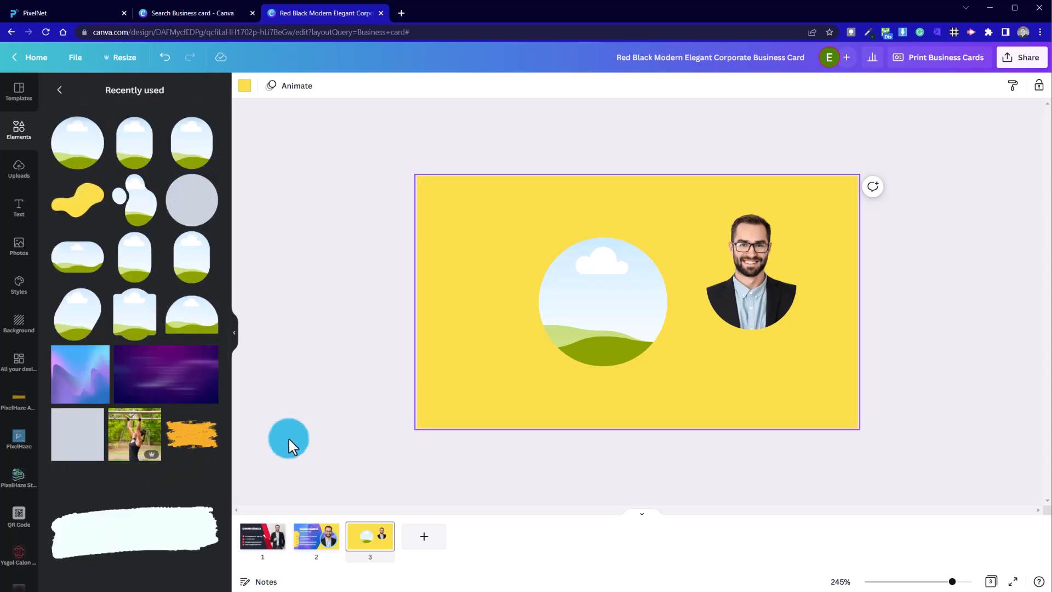
{"action": "left_click", "coordinate": [70, 386]}
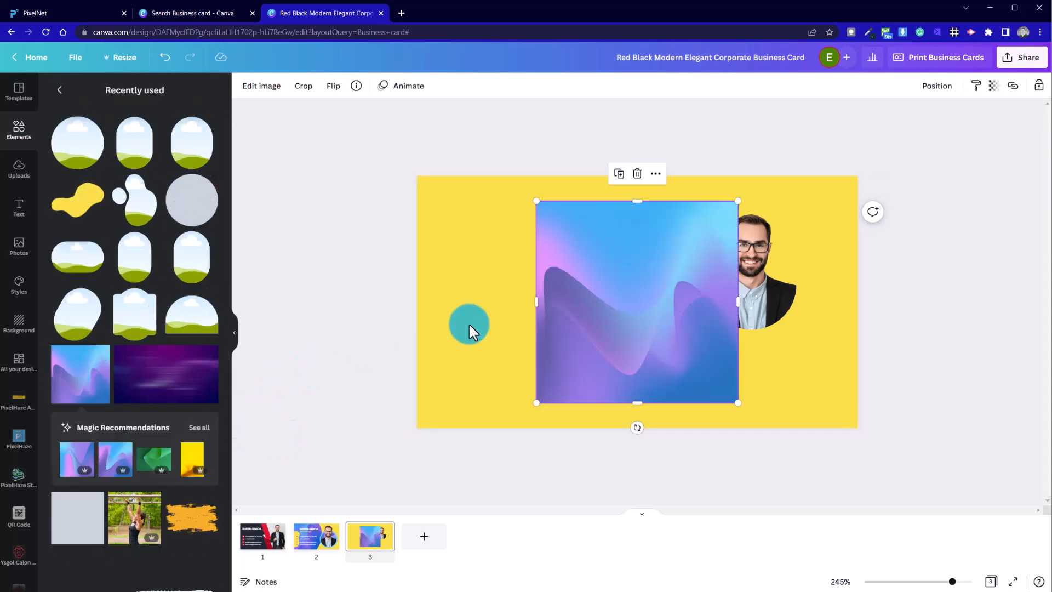
{"action": "left_click", "coordinate": [59, 90]}
{"action": "left_click_drag", "start_coordinate": [672, 356], "coordinate": [623, 327]}
{"action": "left_click", "coordinate": [689, 438]}
{"action": "left_click", "coordinate": [613, 326]}
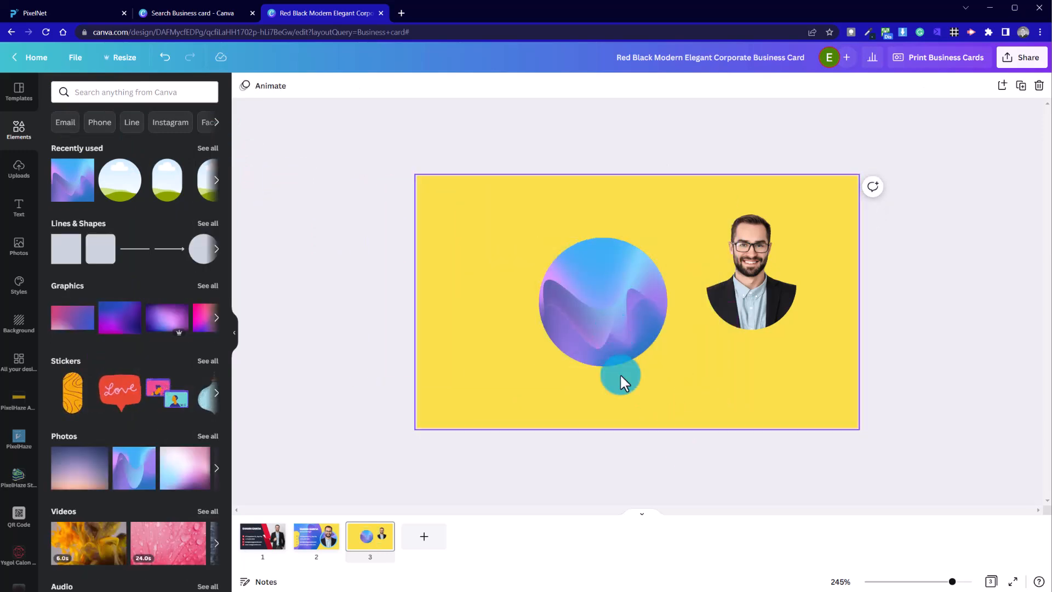
Step: Rotate the gradient-filled circle counterclockwise by a bit more than a quarter turn
{"action": "left_click", "coordinate": [616, 319]}
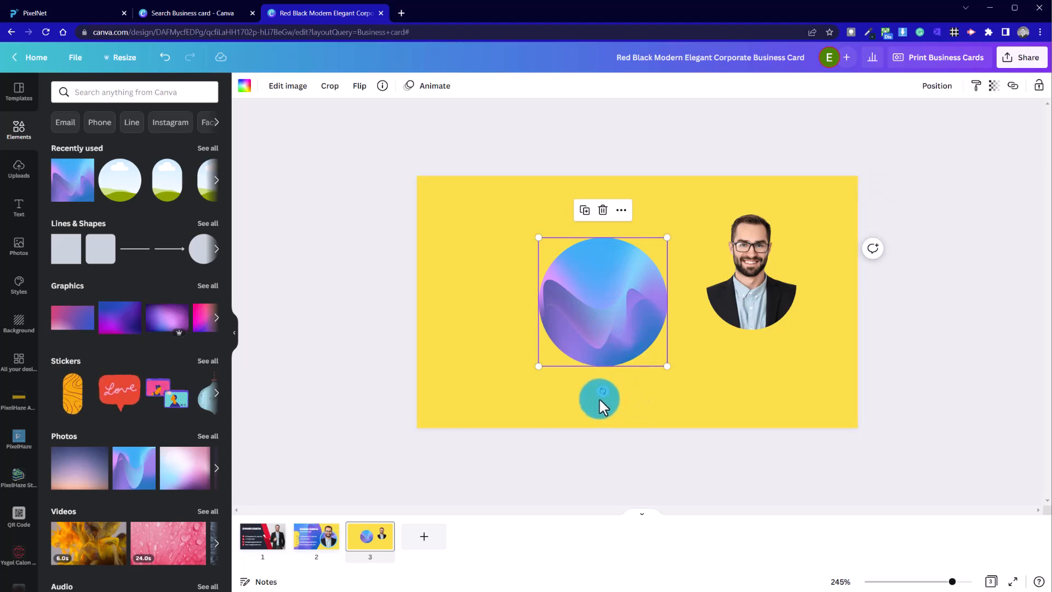
{"action": "left_click_drag", "start_coordinate": [601, 393], "coordinate": [677, 270]}
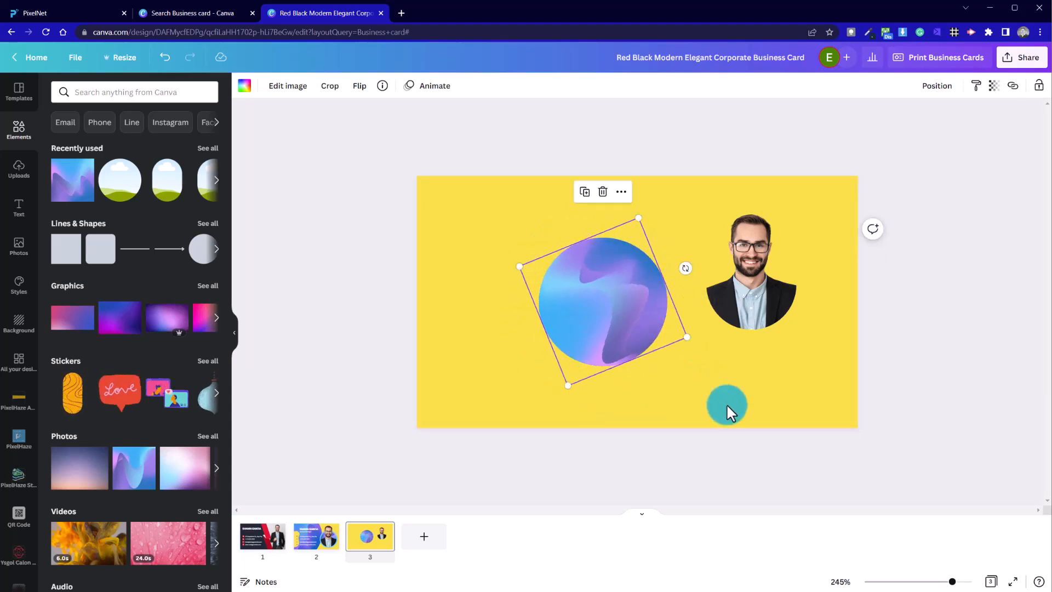
{"action": "left_click", "coordinate": [725, 403]}
Step: Move the portrait over the gradient circle, bring it forward in front of the circle, and centre it there
{"action": "left_click_drag", "start_coordinate": [790, 311], "coordinate": [749, 329]}
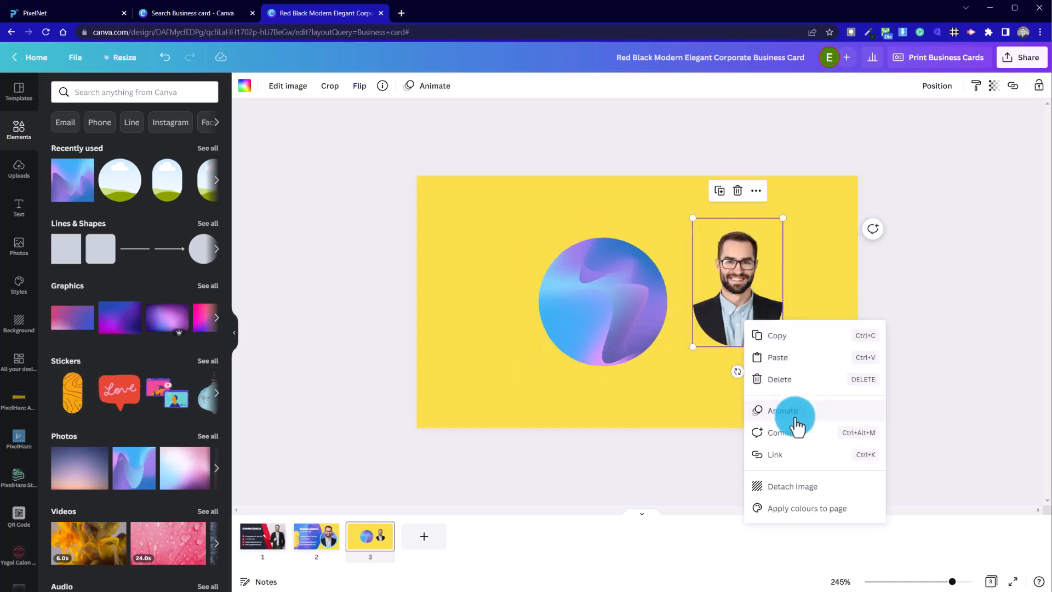
{"action": "left_click", "coordinate": [722, 326]}
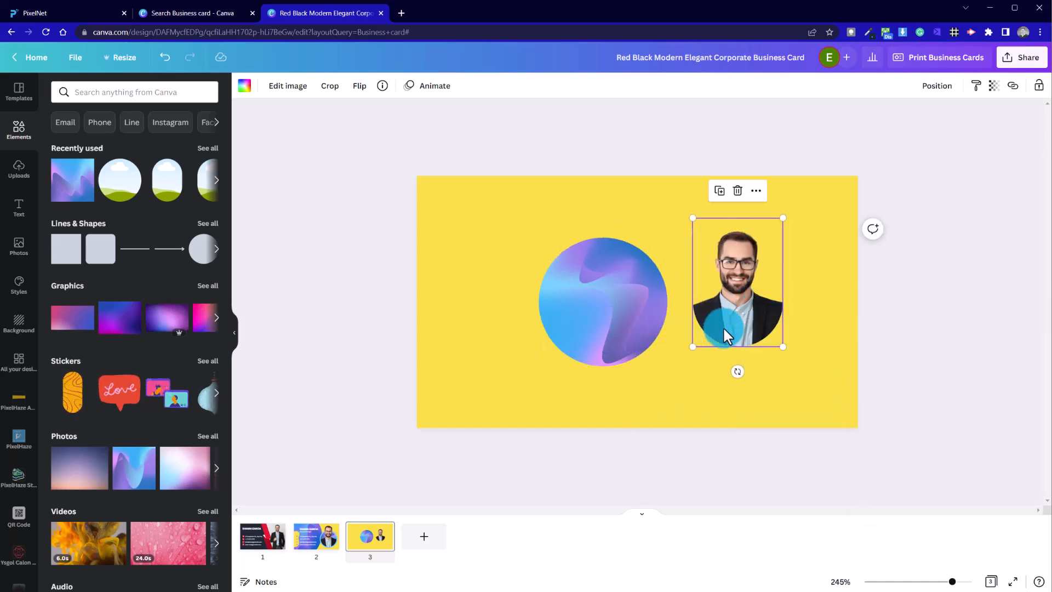
{"action": "right_click", "coordinate": [740, 303]}
{"action": "left_click_drag", "start_coordinate": [744, 297], "coordinate": [577, 305]}
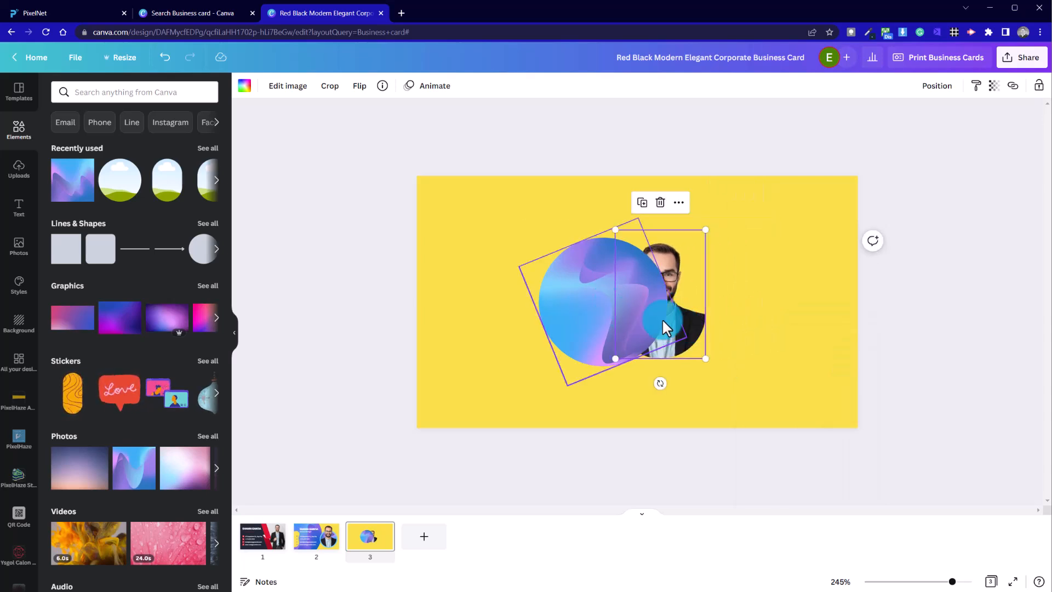
{"action": "left_click_drag", "start_coordinate": [678, 332], "coordinate": [691, 317]}
{"action": "right_click", "coordinate": [690, 318]}
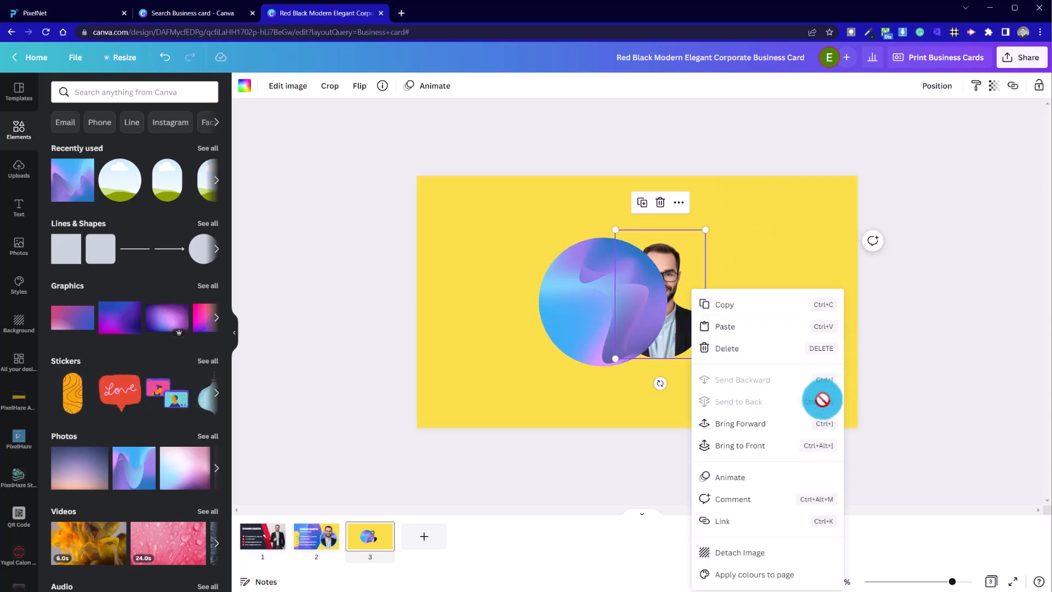
{"action": "left_click", "coordinate": [782, 426]}
{"action": "left_click", "coordinate": [749, 368]}
{"action": "left_click_drag", "start_coordinate": [662, 321], "coordinate": [614, 319]}
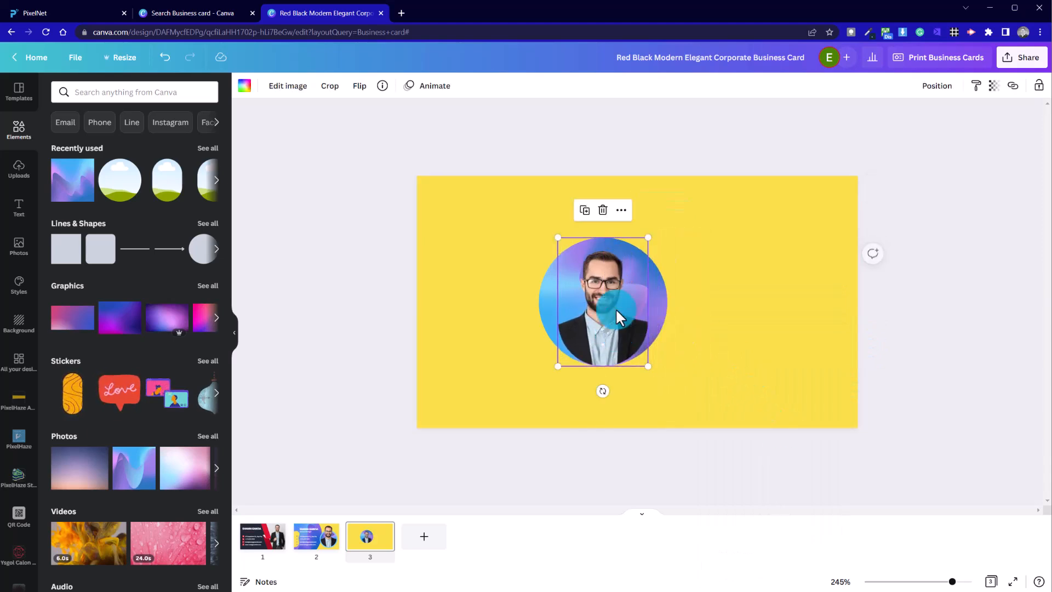
Step: Enlarge and align the portrait so its curved base matches the gradient circle's lower edge and the head rises above the circle
{"action": "left_click_drag", "start_coordinate": [650, 233], "coordinate": [728, 195]}
{"action": "left_click_drag", "start_coordinate": [662, 306], "coordinate": [634, 318]}
{"action": "left_click_drag", "start_coordinate": [672, 178], "coordinate": [672, 180]}
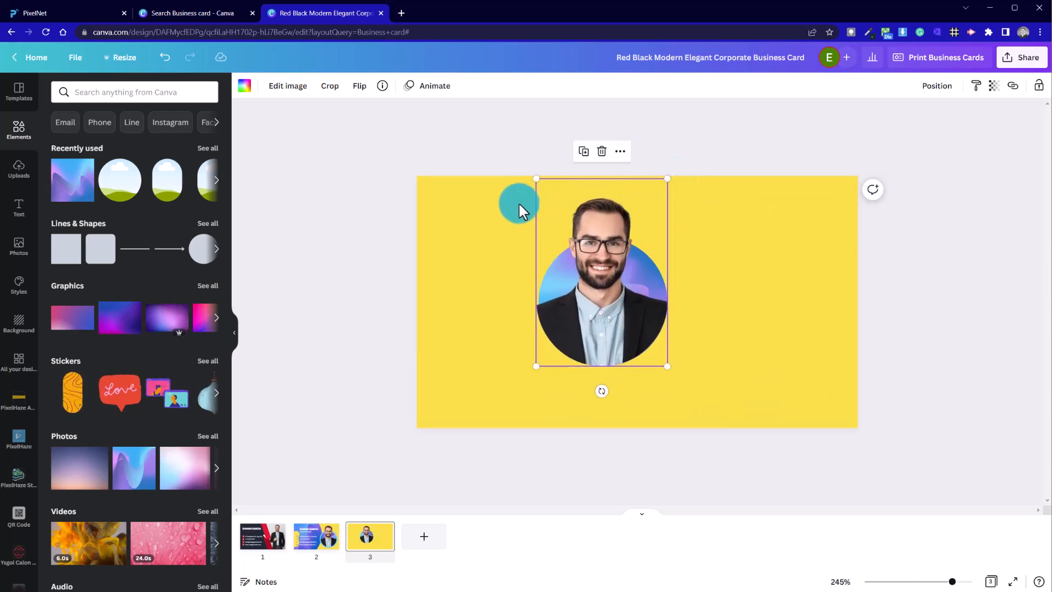
{"action": "left_click_drag", "start_coordinate": [537, 179], "coordinate": [545, 173]}
{"action": "left_click", "coordinate": [501, 254]}
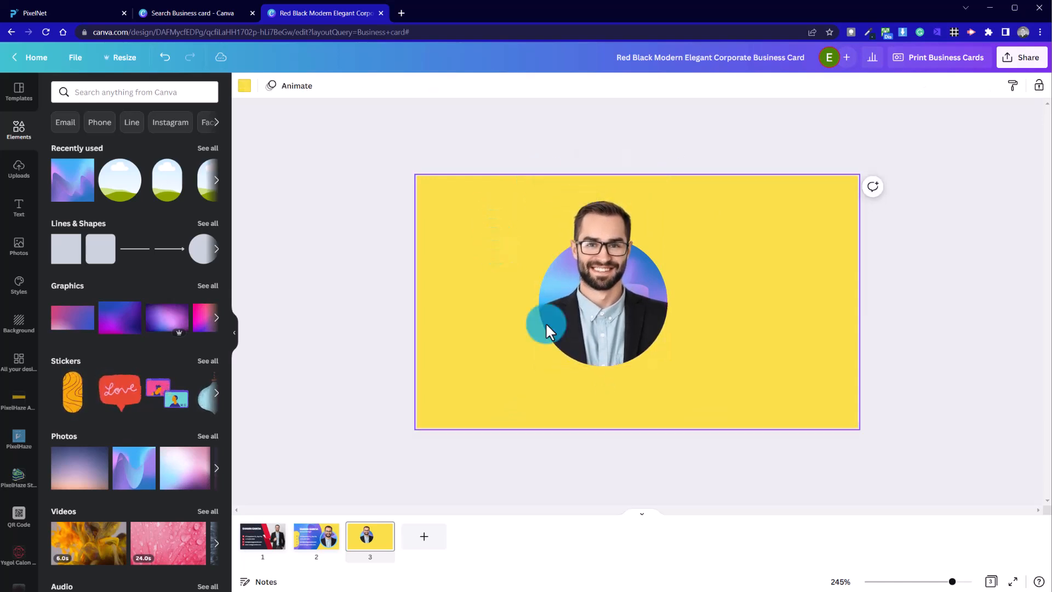
{"action": "left_click", "coordinate": [649, 344]}
{"action": "left_click", "coordinate": [699, 351]}
{"action": "left_click_drag", "start_coordinate": [597, 339], "coordinate": [599, 336]}
{"action": "left_click", "coordinate": [480, 371]}
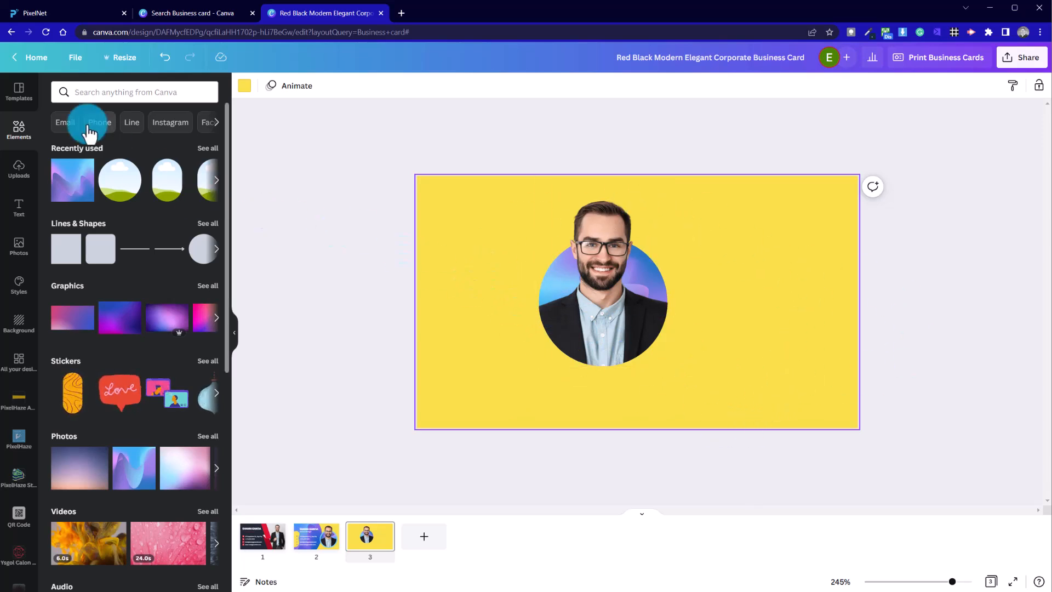
Step: Check the portrait placement on page 2, and move page 3's portrait and gradient circle together to the card's lower right
{"action": "left_click", "coordinate": [307, 545]}
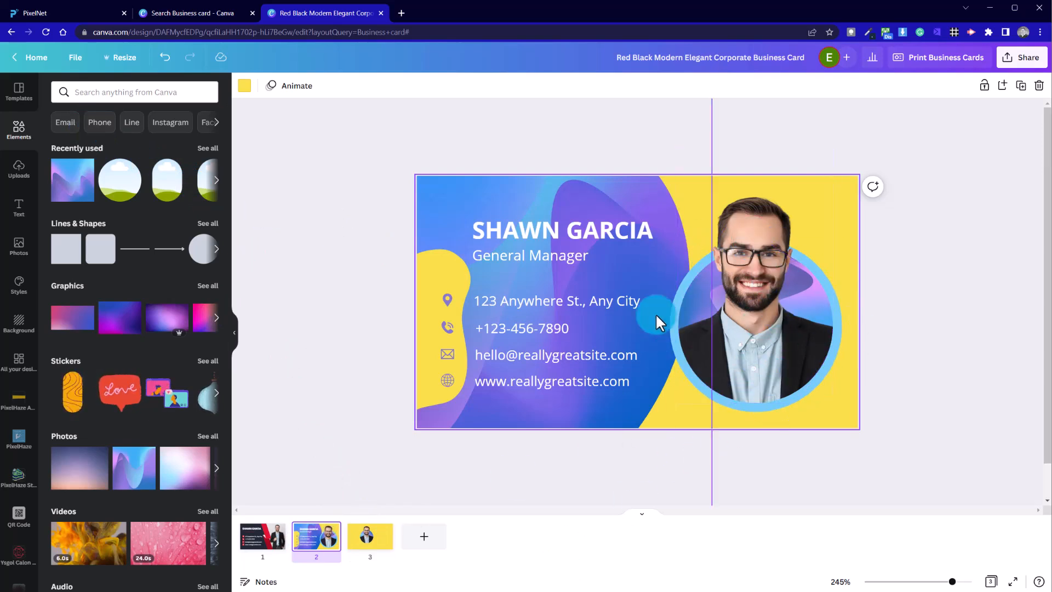
{"action": "left_click", "coordinate": [364, 540]}
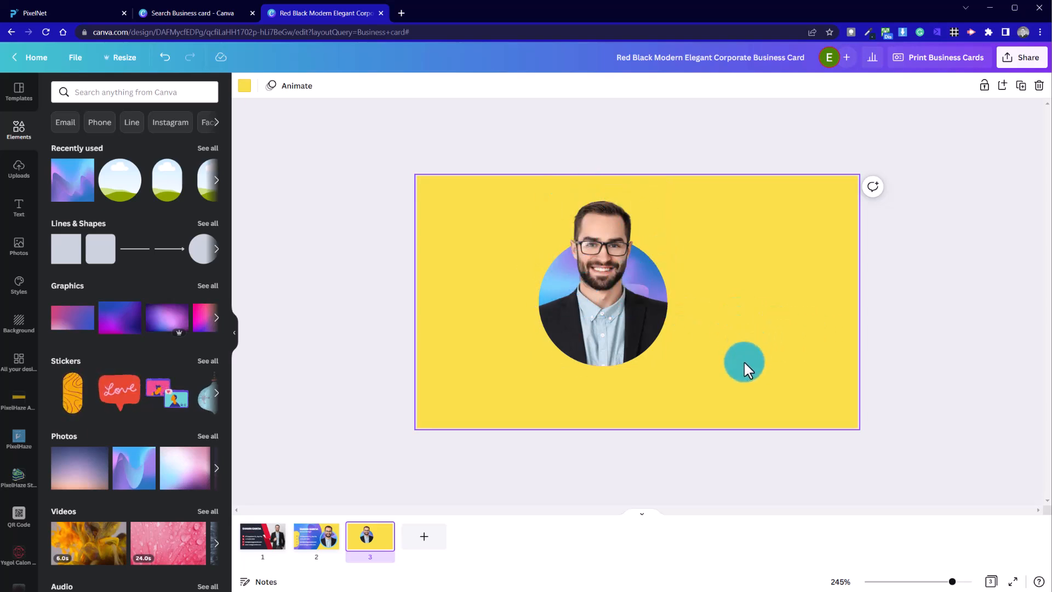
{"action": "left_click_drag", "start_coordinate": [628, 302], "coordinate": [777, 335]}
{"action": "left_click", "coordinate": [534, 315]}
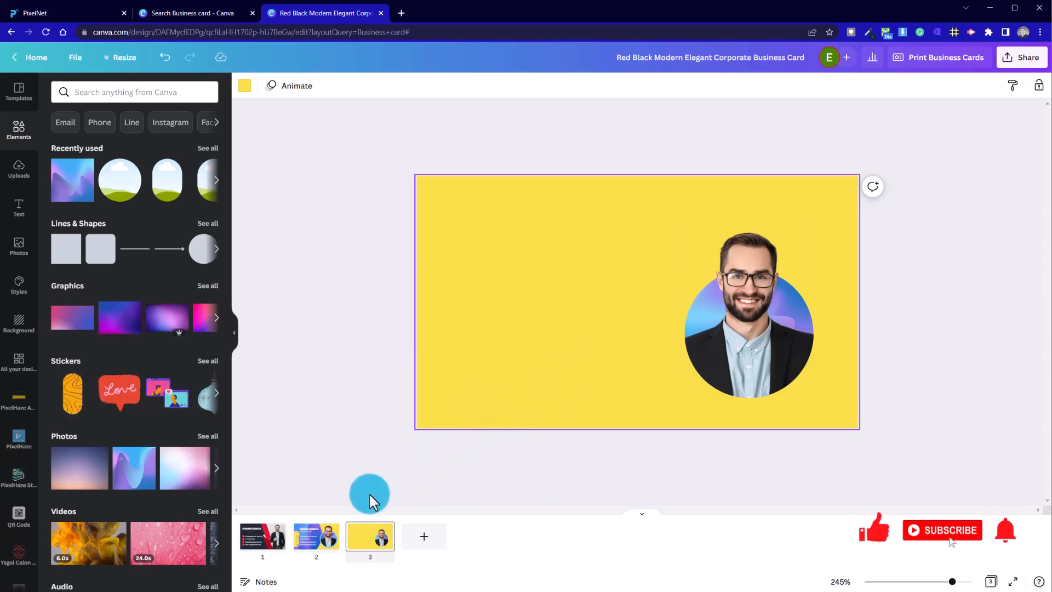
Step: Add a circle shape, size it slightly larger than the gradient circle, and centre it over the portrait group
{"action": "left_click", "coordinate": [201, 248]}
{"action": "left_click_drag", "start_coordinate": [645, 316], "coordinate": [678, 403]}
{"action": "left_click_drag", "start_coordinate": [788, 296], "coordinate": [822, 264]}
{"action": "mouse_move", "coordinate": [767, 340]}
{"action": "left_mouse_down"}
{"action": "mouse_move", "coordinate": [752, 331]}
{"action": "mouse_move", "coordinate": [751, 340]}
{"action": "left_mouse_up"}
{"action": "left_click", "coordinate": [790, 277]}
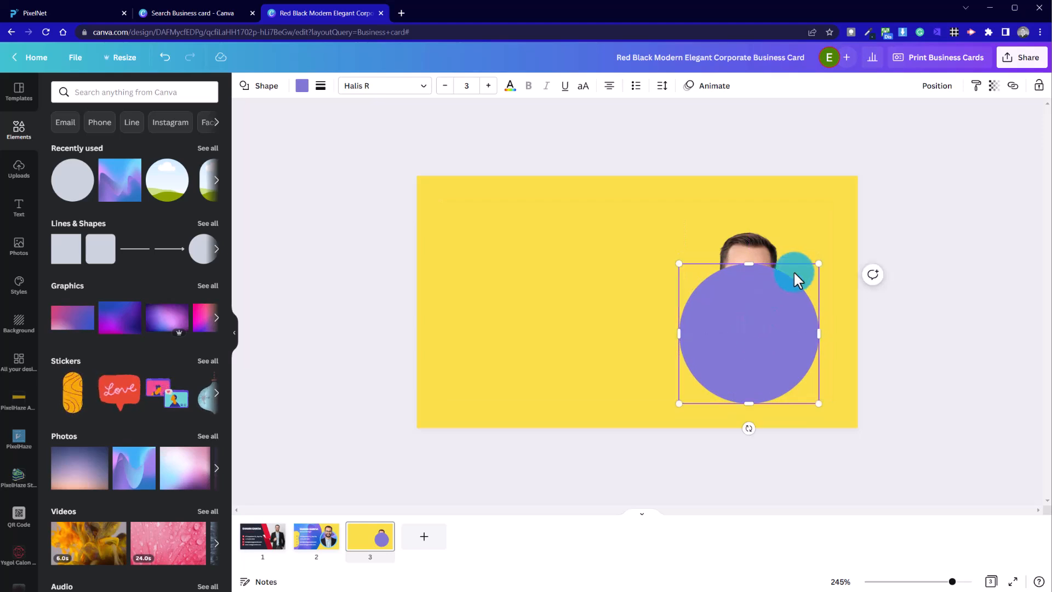
{"action": "left_click_drag", "start_coordinate": [816, 264], "coordinate": [835, 276]}
{"action": "left_click", "coordinate": [809, 301]}
{"action": "left_click", "coordinate": [768, 327]}
Step: Send the purple circle shape to the back so it forms a ring around the portrait circle
{"action": "right_click", "coordinate": [768, 327]}
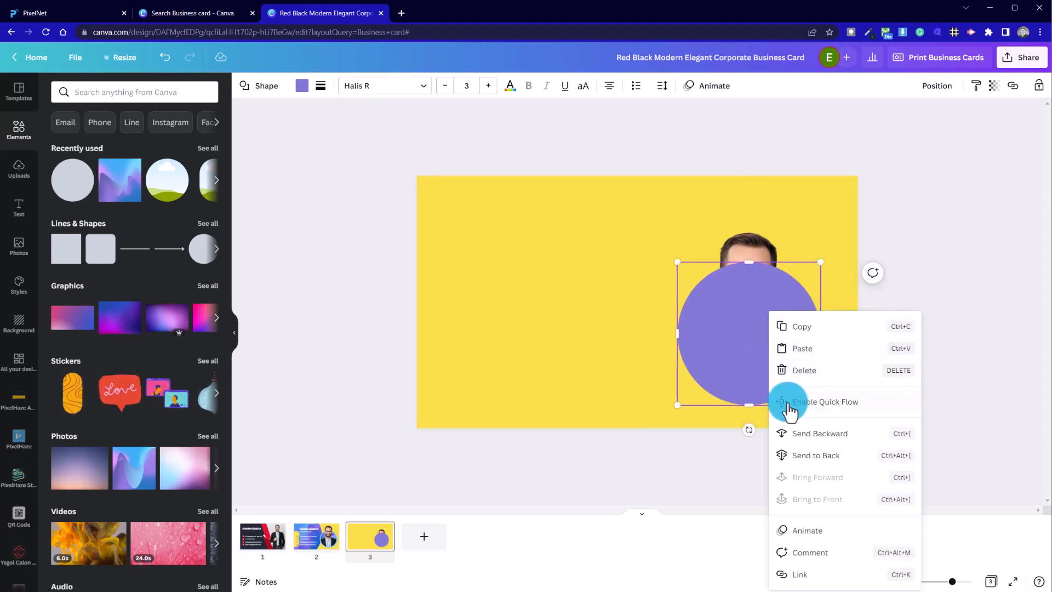
{"action": "left_click", "coordinate": [816, 456]}
{"action": "left_click", "coordinate": [578, 360]}
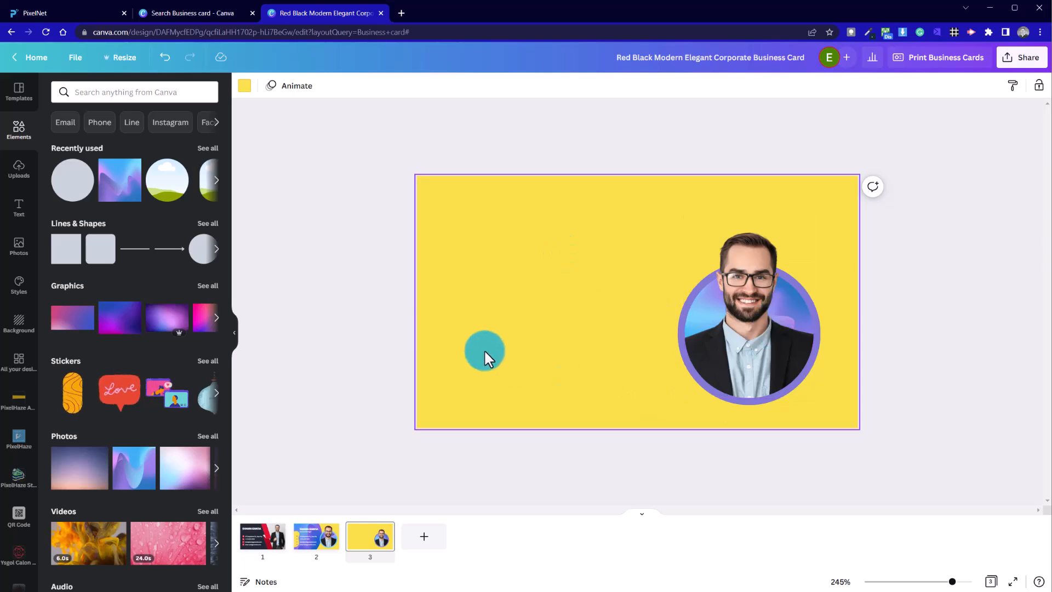
Step: Try the light blue photo colour on the ring circle and switch it to the medium blue photo colour
{"action": "left_click", "coordinate": [679, 352]}
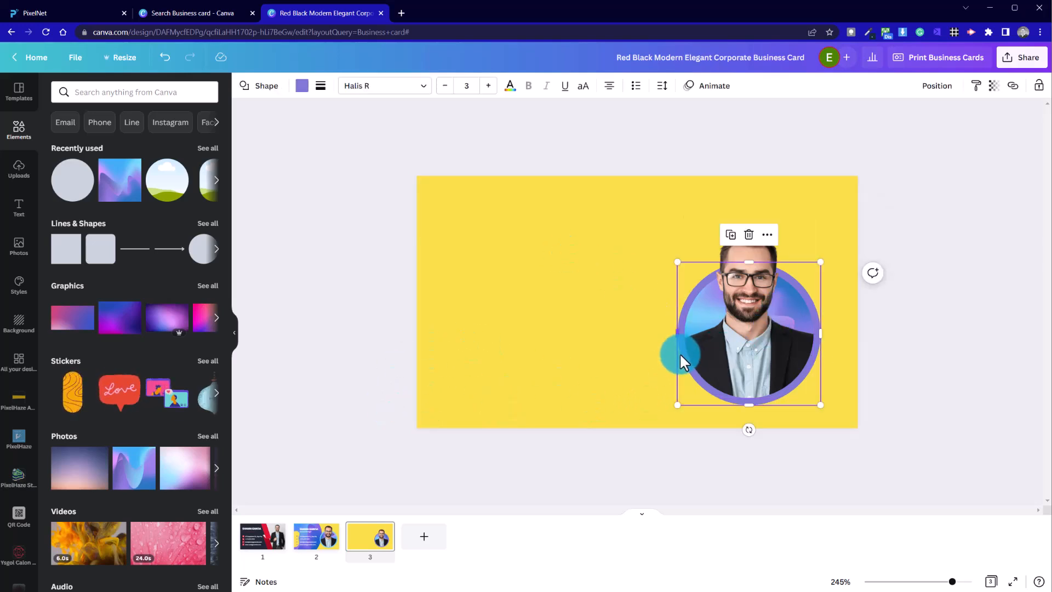
{"action": "left_click", "coordinate": [301, 88]}
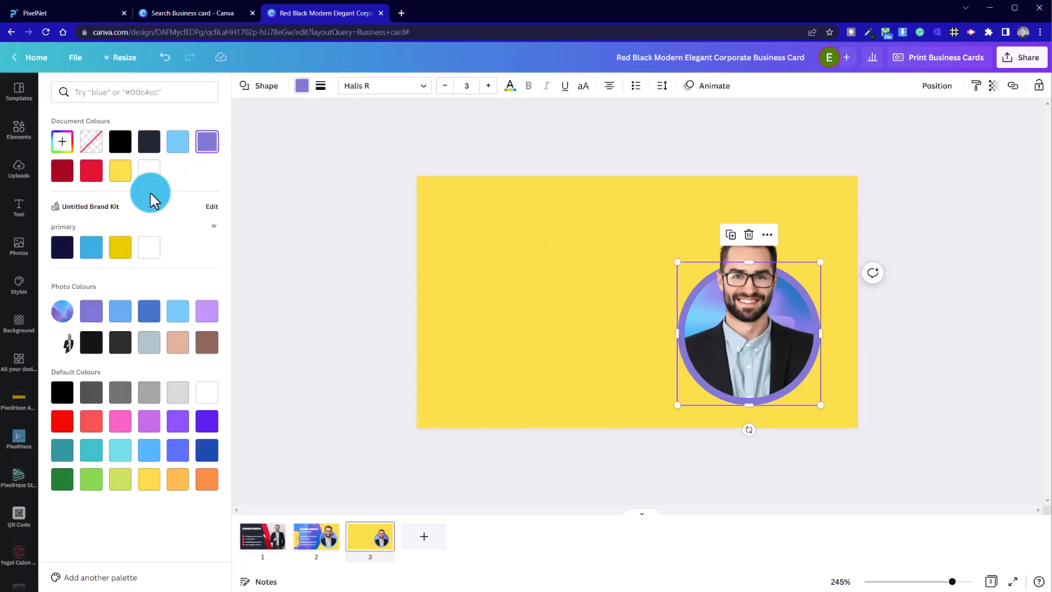
{"action": "left_click", "coordinate": [178, 316]}
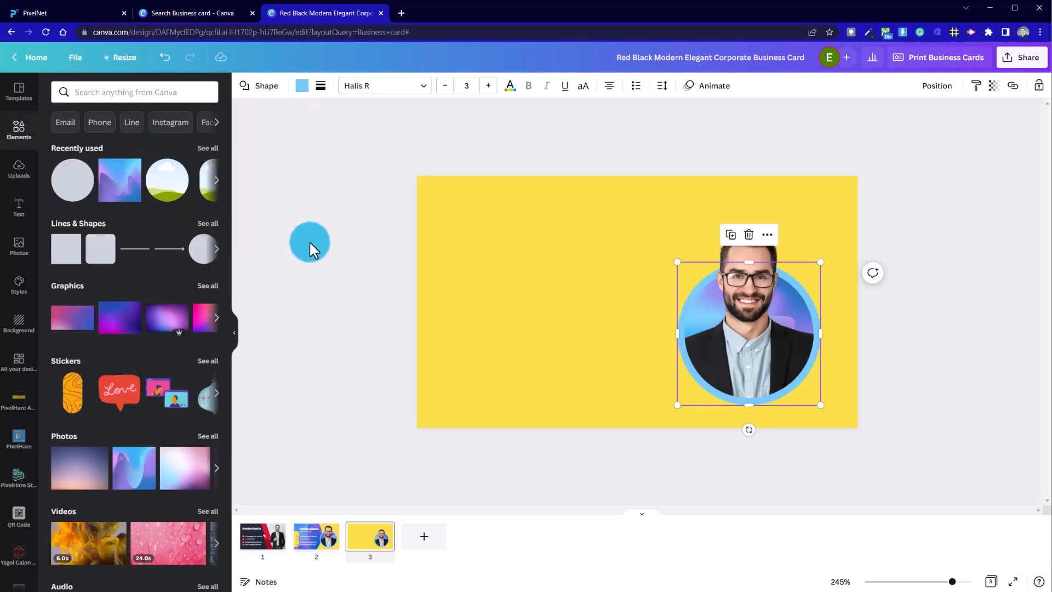
{"action": "left_click", "coordinate": [302, 86]}
{"action": "left_click", "coordinate": [127, 310]}
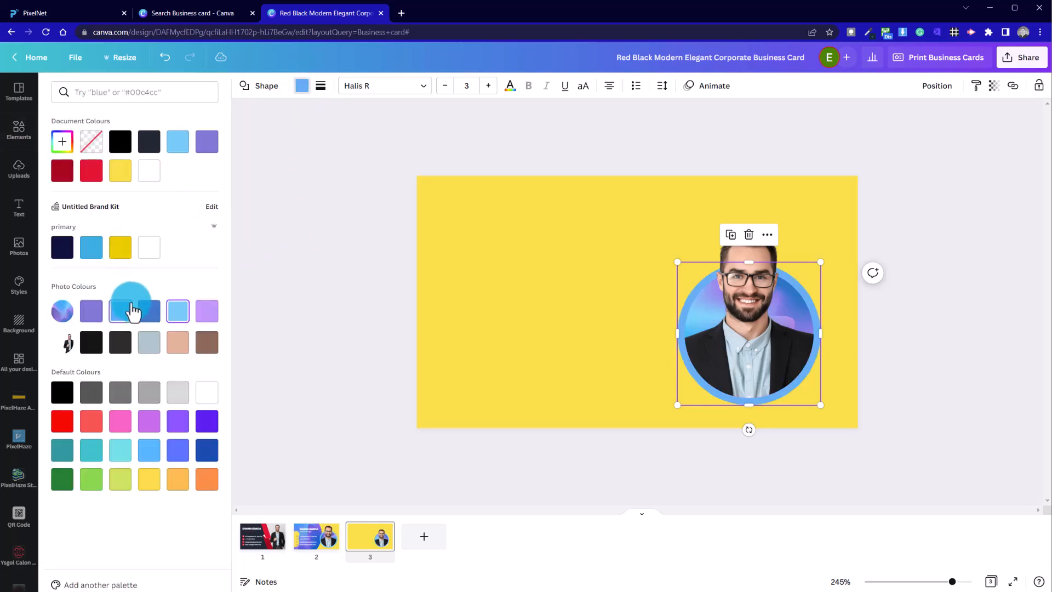
Step: Examine page 2's yellow blob and the oversized gradient-filled blob frame that extends past the card's edges
{"action": "left_click", "coordinate": [356, 240]}
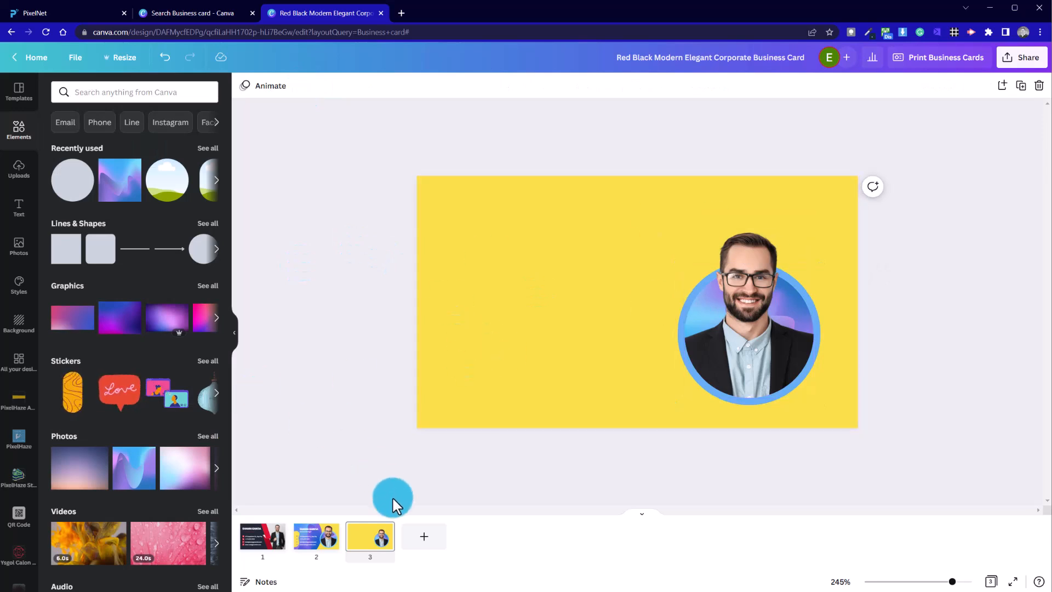
{"action": "left_click", "coordinate": [332, 542]}
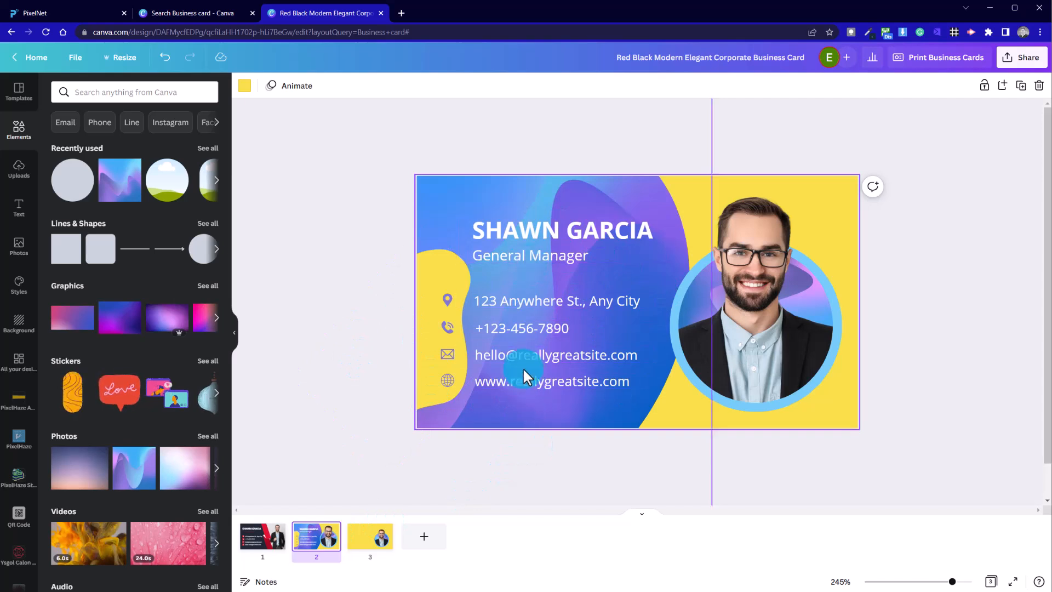
{"action": "mouse_move", "coordinate": [431, 274]}
{"action": "left_mouse_down"}
{"action": "mouse_move", "coordinate": [422, 284]}
{"action": "mouse_move", "coordinate": [433, 274]}
{"action": "left_mouse_up"}
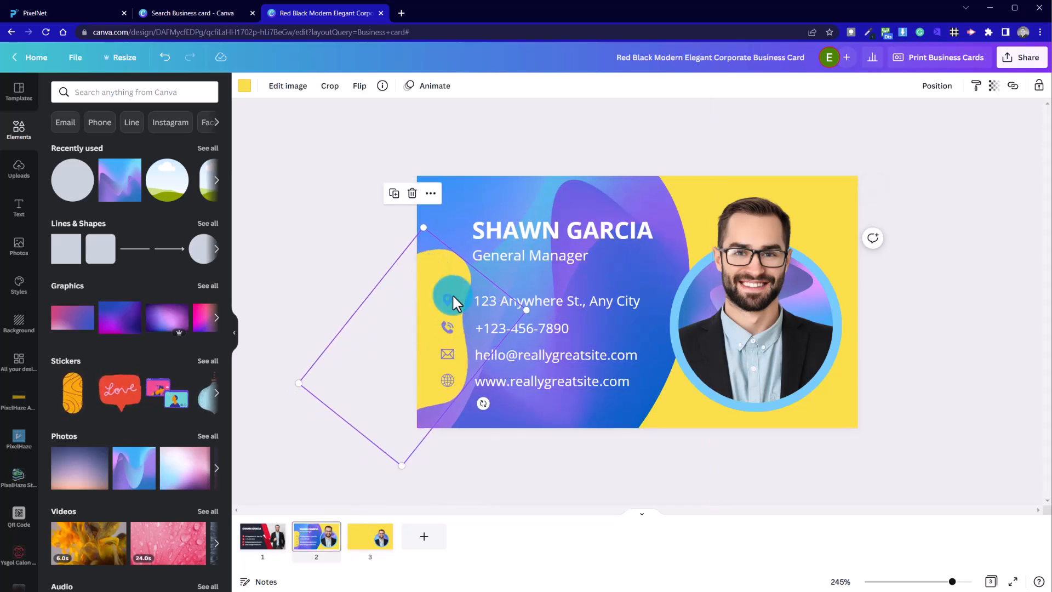
{"action": "left_click", "coordinate": [536, 193]}
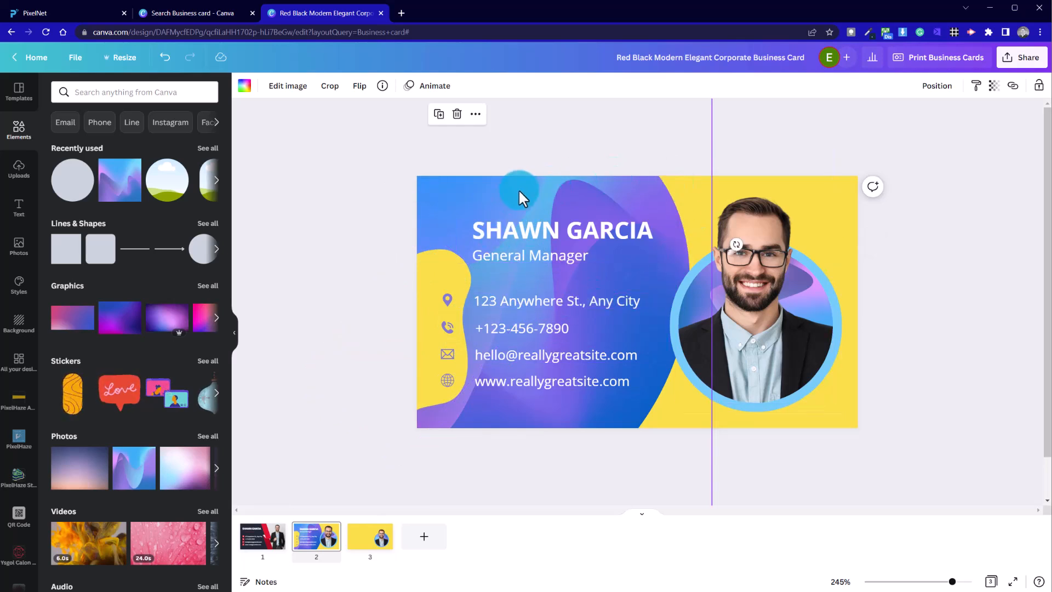
{"action": "double_click", "coordinate": [518, 189]}
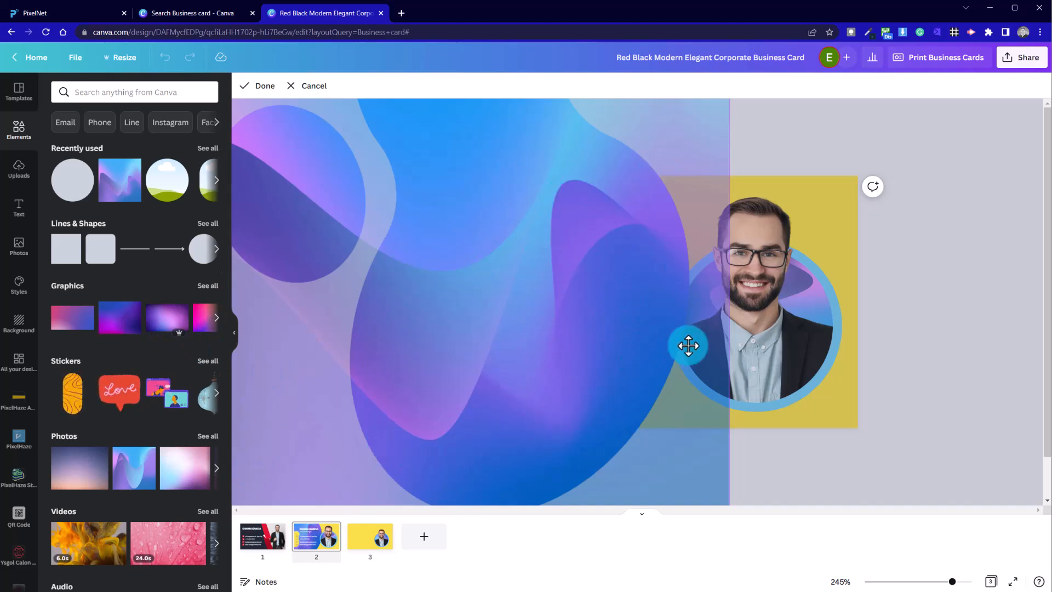
{"action": "left_click", "coordinate": [903, 321]}
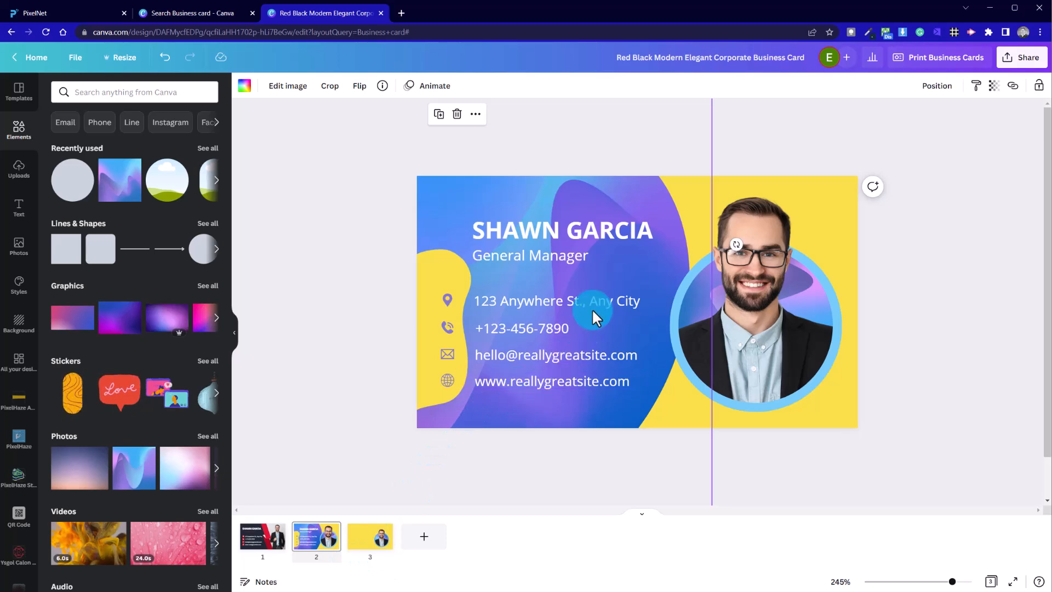
{"action": "left_click", "coordinate": [907, 581]}
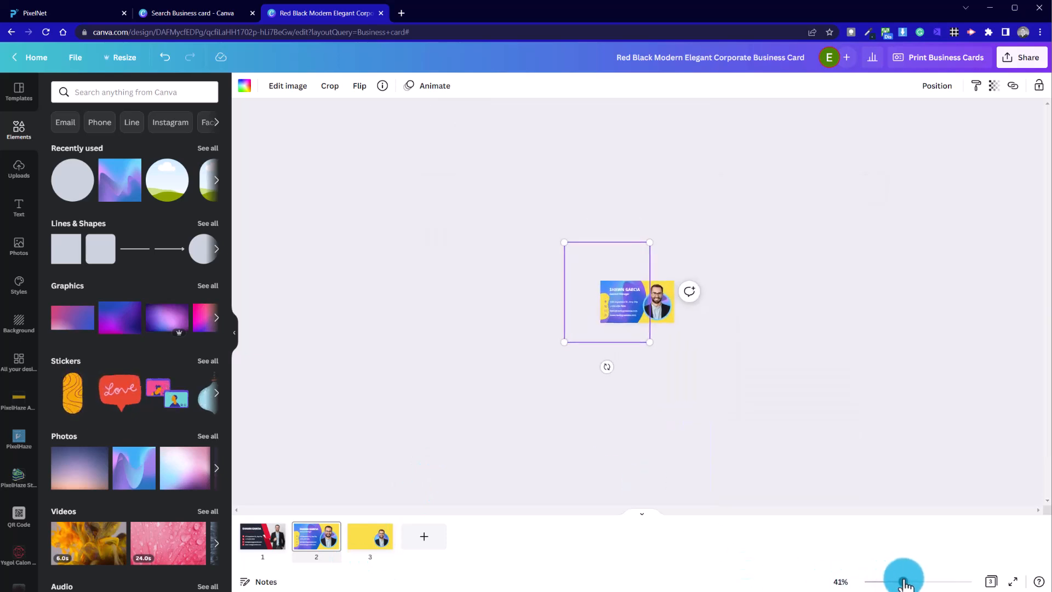
{"action": "left_click_drag", "start_coordinate": [532, 216], "coordinate": [564, 192]}
{"action": "left_click", "coordinate": [710, 407]}
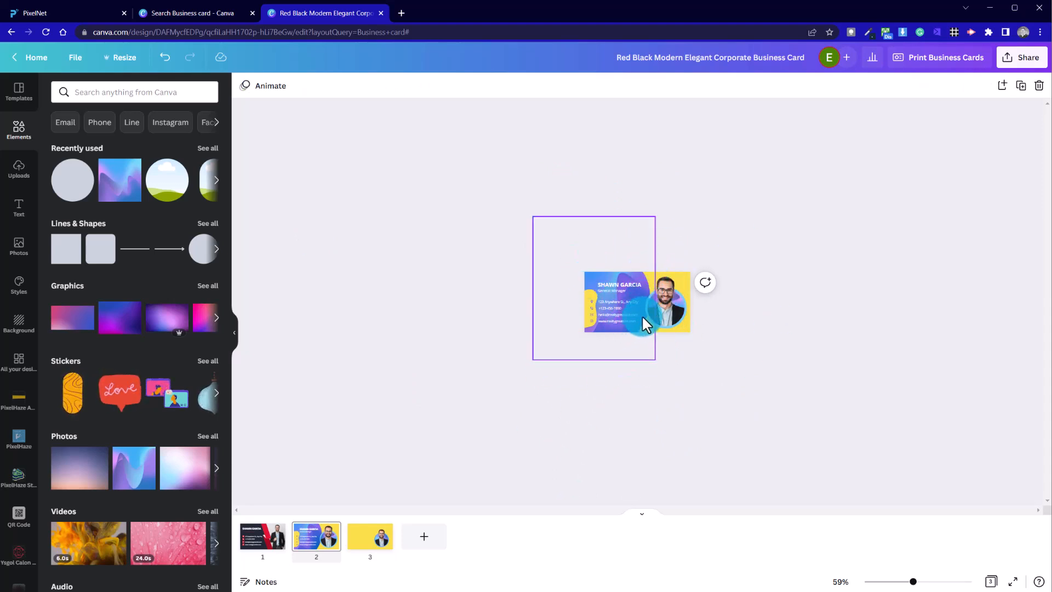
Step: Add the recently used organic blob frame to page 3 and enlarge it well past the card to cover its left part
{"action": "left_click", "coordinate": [376, 545]}
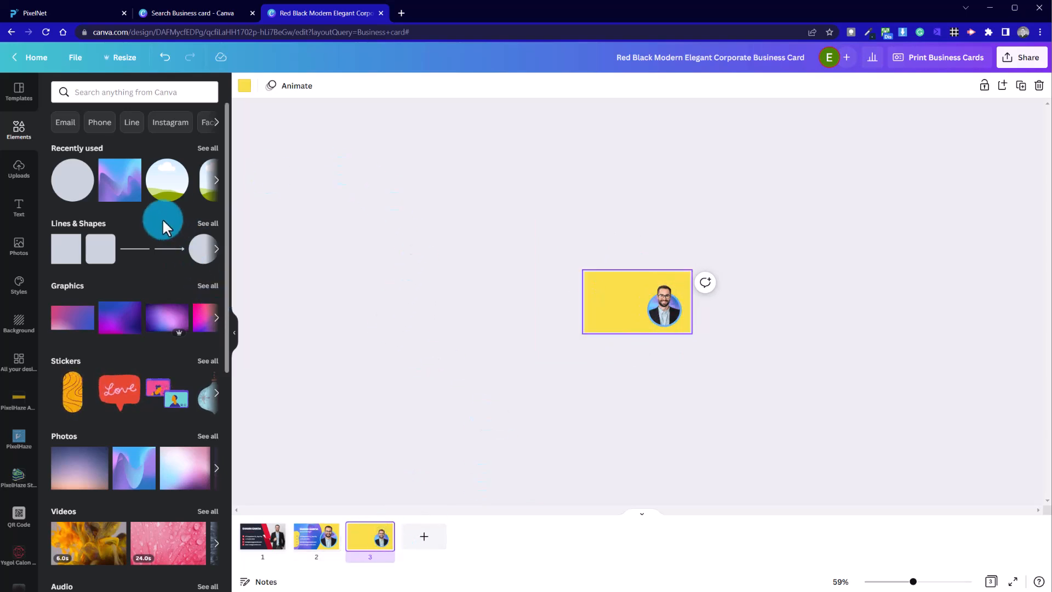
{"action": "left_click", "coordinate": [208, 149]}
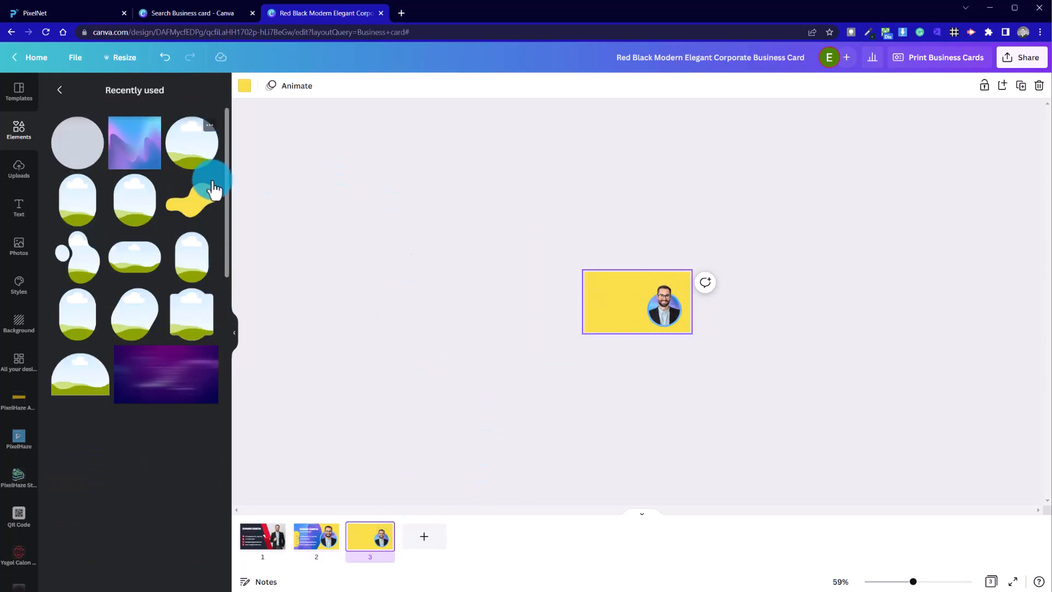
{"action": "left_click", "coordinate": [87, 269]}
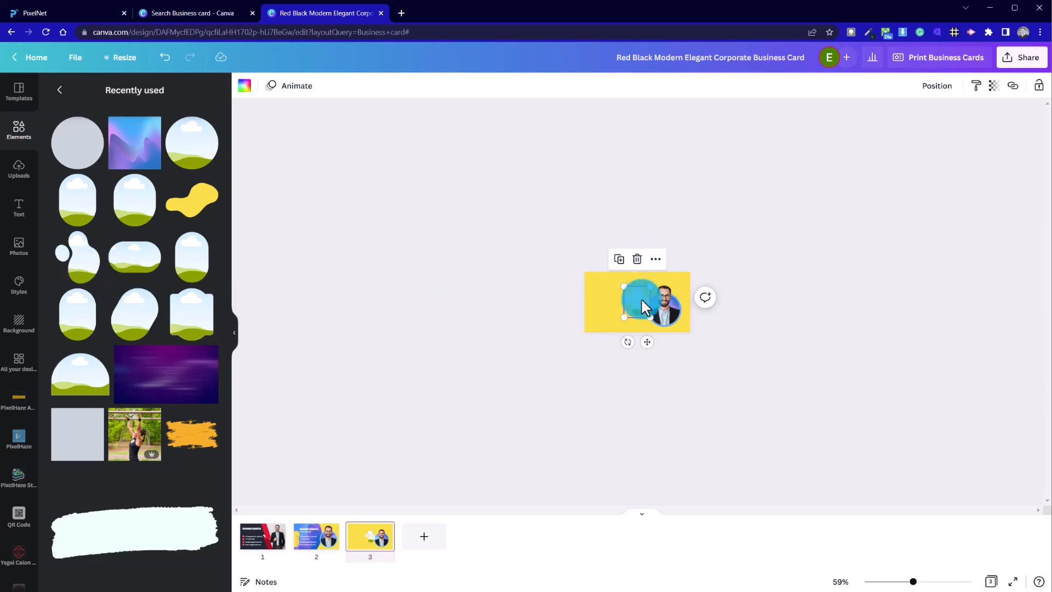
{"action": "left_click_drag", "start_coordinate": [622, 316], "coordinate": [511, 418]}
{"action": "left_click_drag", "start_coordinate": [625, 376], "coordinate": [632, 277]}
{"action": "left_click_drag", "start_coordinate": [528, 339], "coordinate": [531, 362]}
{"action": "left_click", "coordinate": [655, 332]}
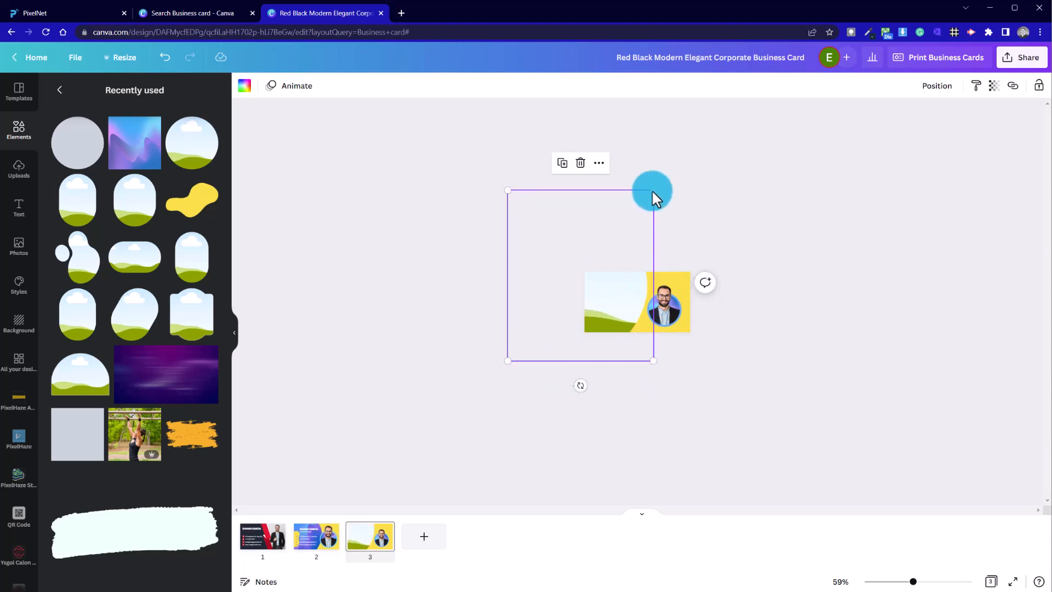
Step: Fine-tune the blob frame's size and position so its curved right edge meets the portrait circle while the left side stays covered
{"action": "left_click_drag", "start_coordinate": [508, 192], "coordinate": [524, 249]}
{"action": "left_click_drag", "start_coordinate": [583, 291], "coordinate": [609, 291]}
{"action": "left_click", "coordinate": [803, 311]}
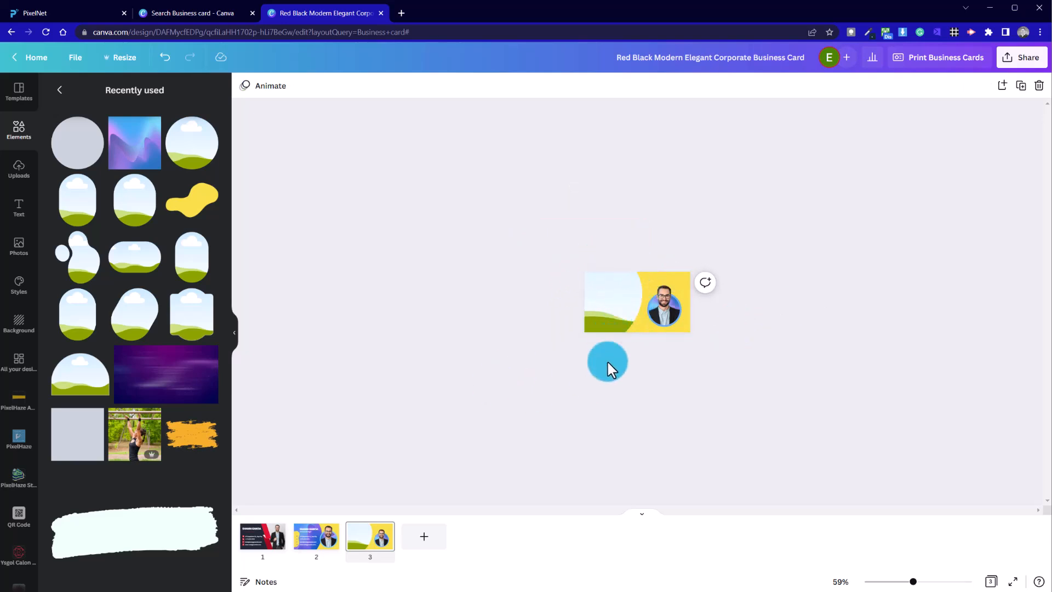
{"action": "left_click", "coordinate": [778, 287]}
{"action": "left_click", "coordinate": [628, 344]}
{"action": "mouse_move", "coordinate": [647, 349]}
{"action": "left_mouse_down"}
{"action": "mouse_move", "coordinate": [658, 366]}
{"action": "mouse_move", "coordinate": [652, 357]}
{"action": "left_mouse_up"}
{"action": "mouse_move", "coordinate": [632, 311]}
{"action": "left_mouse_down"}
{"action": "mouse_move", "coordinate": [648, 313]}
{"action": "mouse_move", "coordinate": [636, 313]}
{"action": "left_mouse_up"}
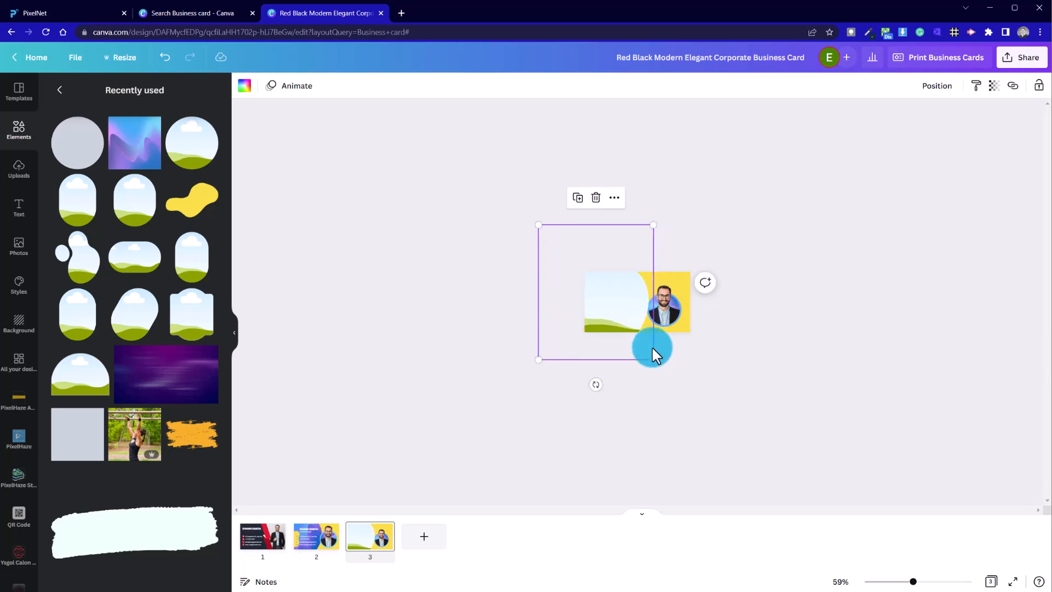
{"action": "left_click_drag", "start_coordinate": [655, 359], "coordinate": [660, 363]}
{"action": "left_click_drag", "start_coordinate": [633, 317], "coordinate": [637, 319]}
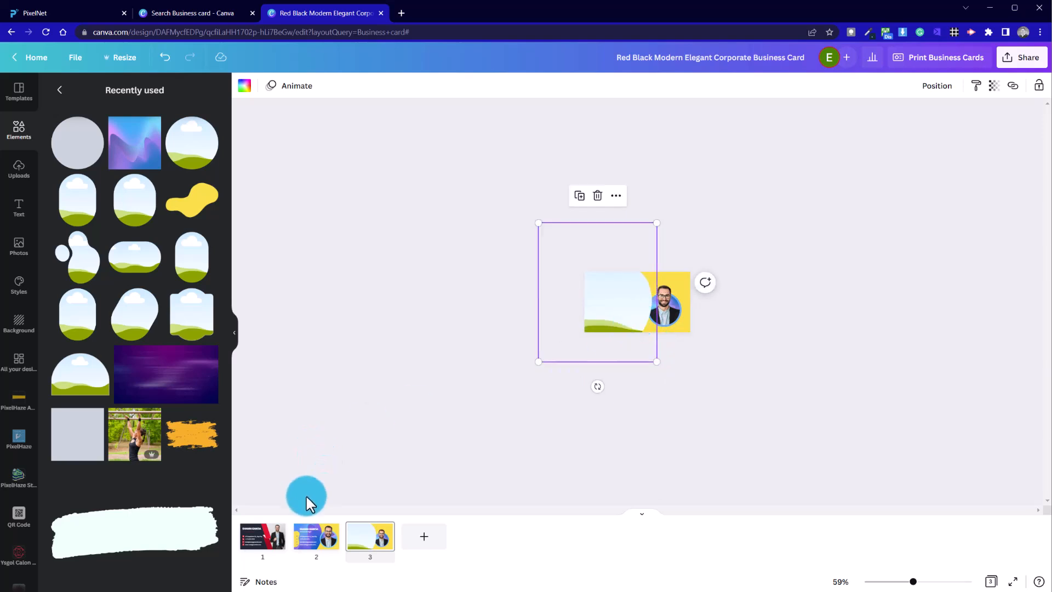
{"action": "left_click", "coordinate": [725, 363]}
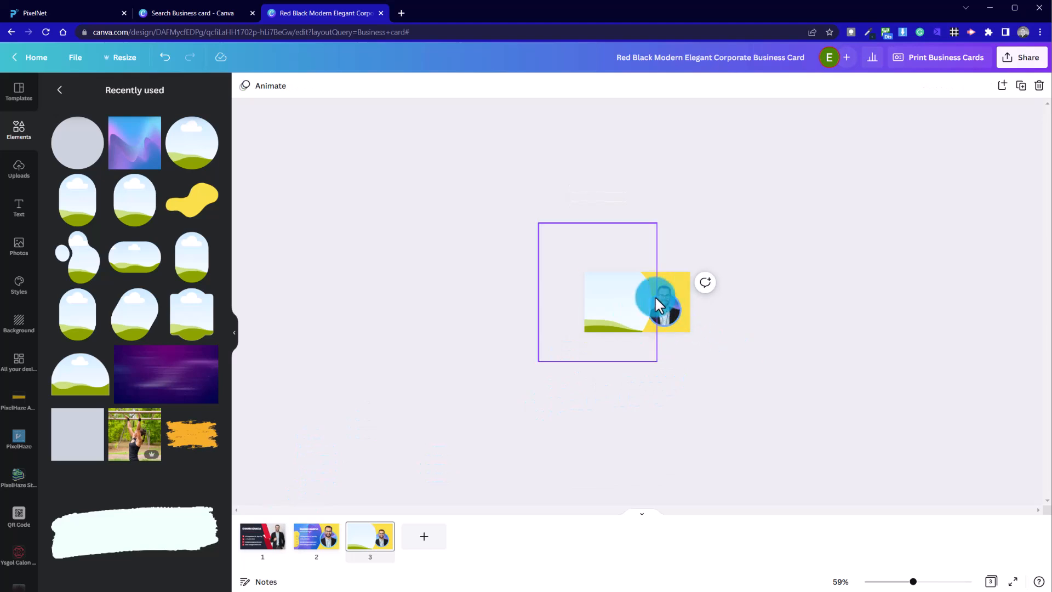
Step: Send the blob frame to the back, behind the portrait and its ring
{"action": "left_click", "coordinate": [633, 301]}
{"action": "right_click", "coordinate": [633, 305]}
{"action": "left_click", "coordinate": [685, 418]}
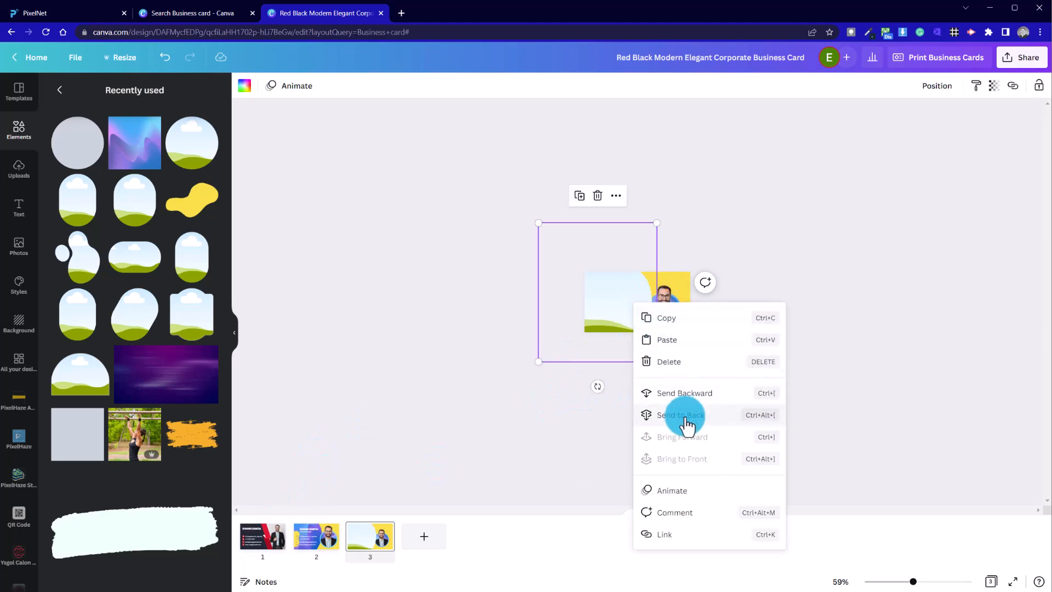
{"action": "left_click", "coordinate": [767, 333]}
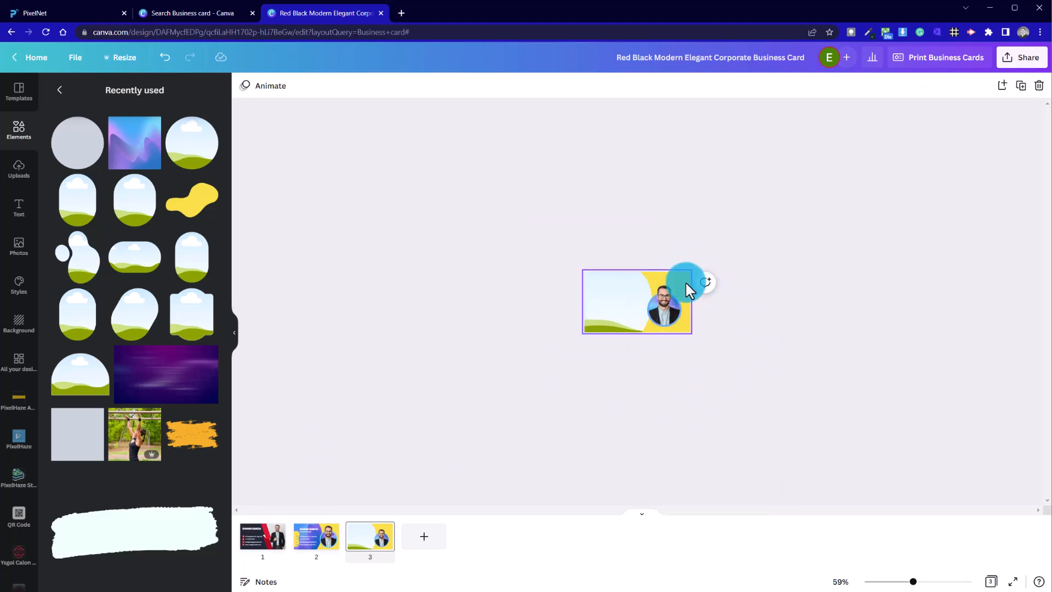
Step: Fill page 3's blob frame with the recently used blue-purple gradient image and lock the frame in place
{"action": "left_click_drag", "start_coordinate": [913, 582], "coordinate": [949, 581]}
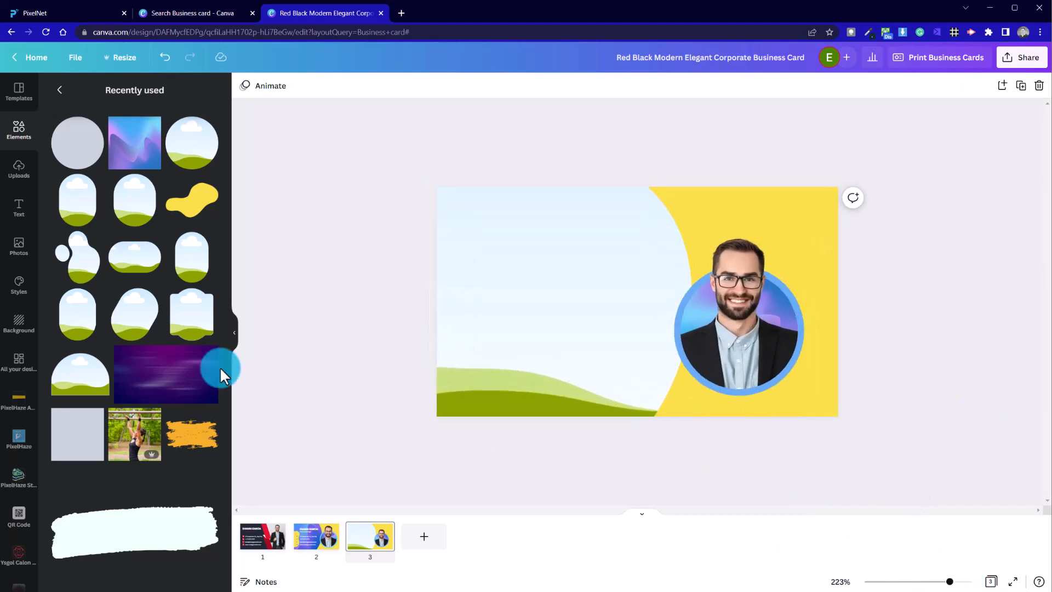
{"action": "left_click_drag", "start_coordinate": [131, 146], "coordinate": [525, 254]}
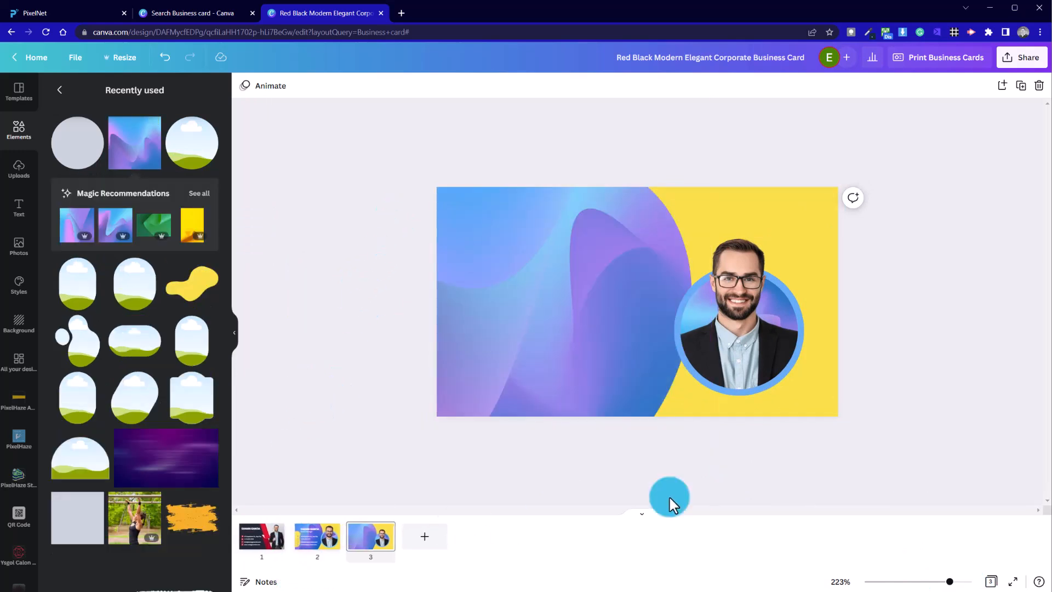
{"action": "left_click", "coordinate": [626, 253]}
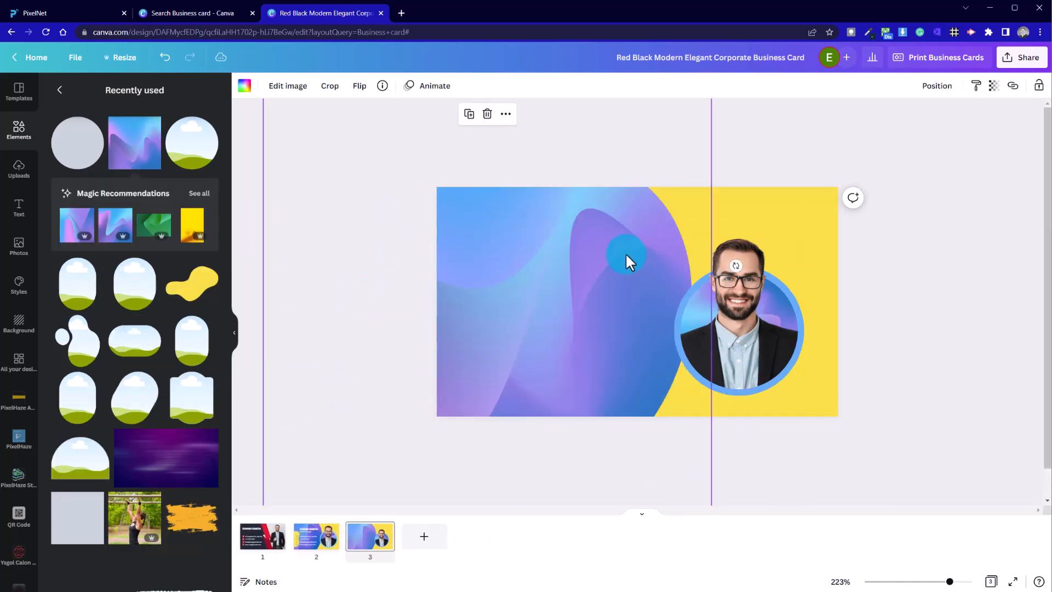
{"action": "left_click", "coordinate": [1039, 86]}
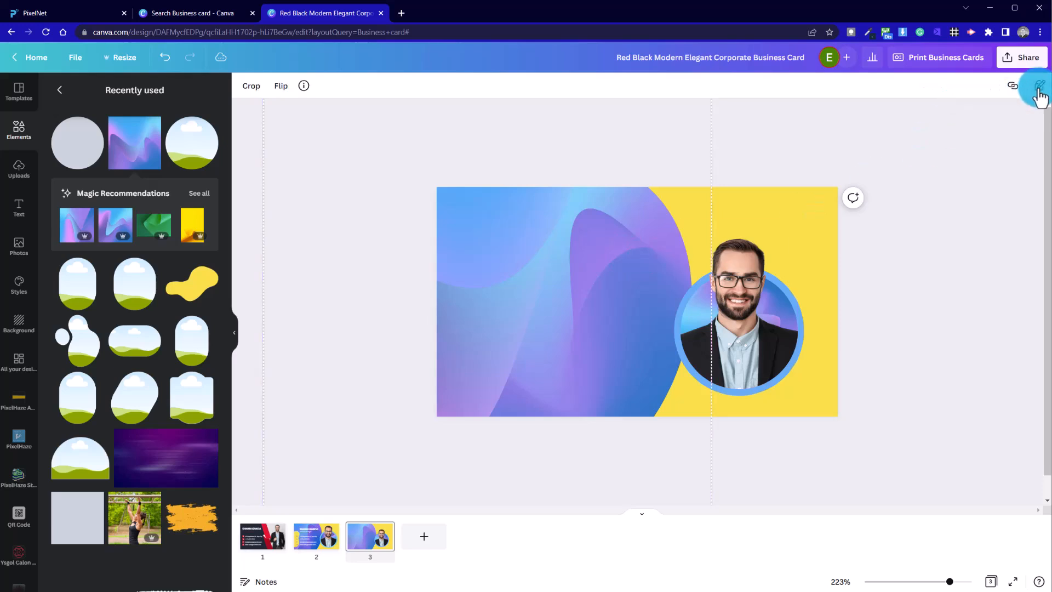
{"action": "left_click", "coordinate": [893, 263]}
{"action": "left_click", "coordinate": [553, 294]}
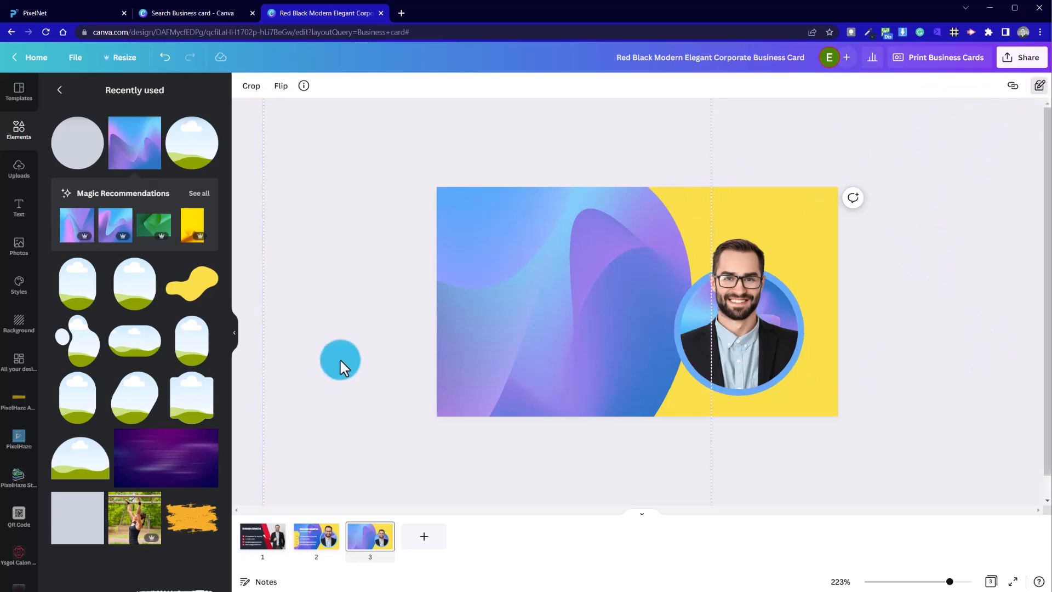
{"action": "left_click", "coordinate": [341, 362]}
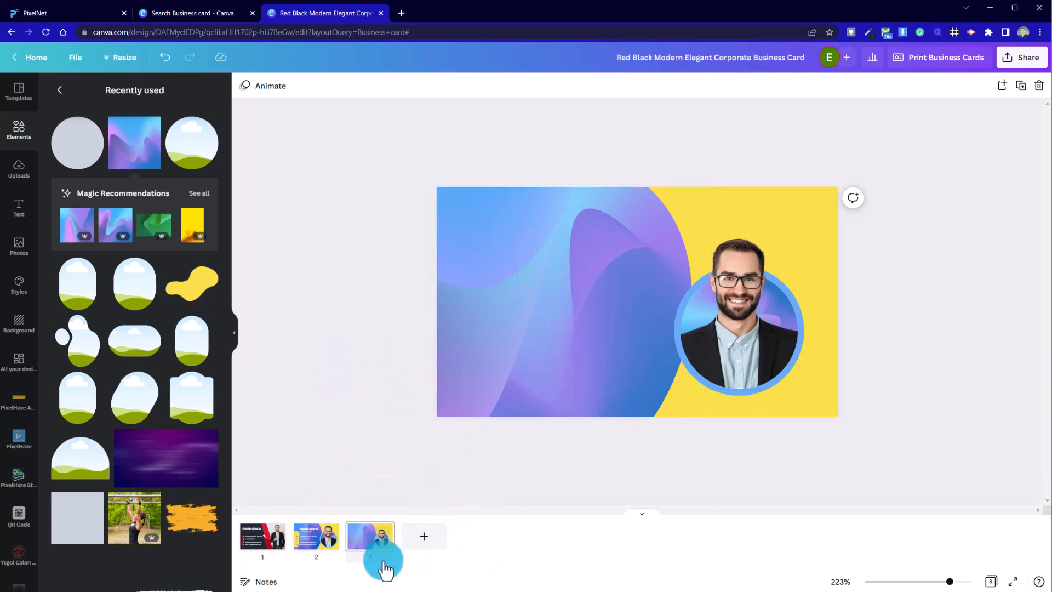
Step: Return to page 2 to check the remaining elements of the card's layout
{"action": "left_click", "coordinate": [329, 548]}
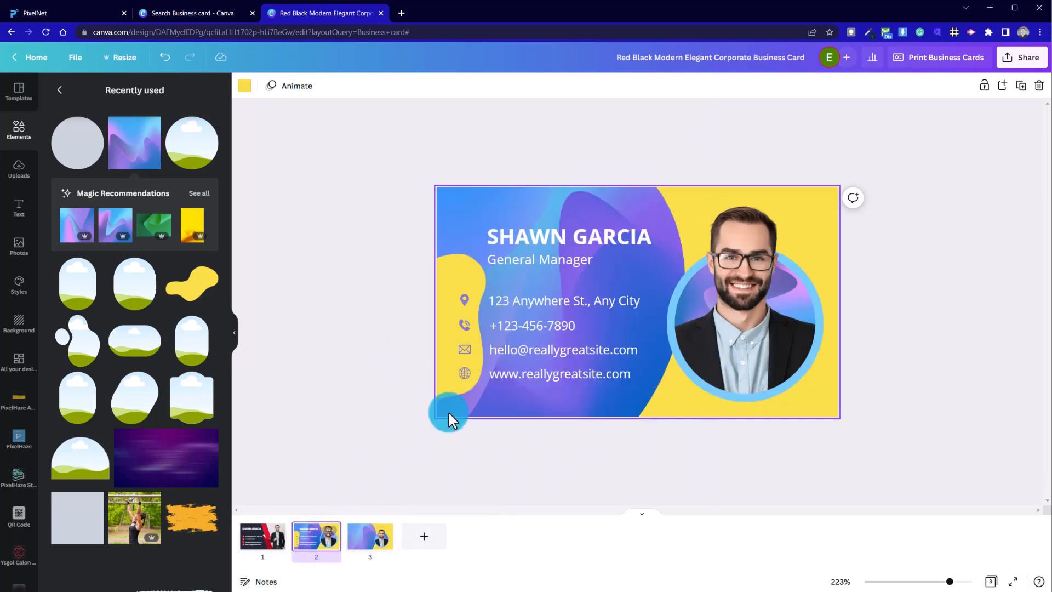